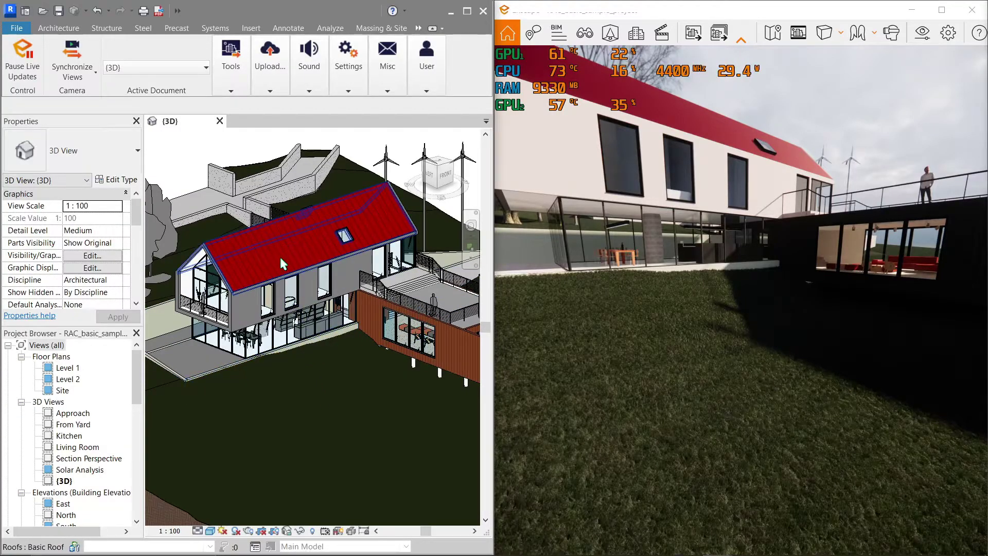
- Synchronize Enscape's render with the Revit 3D view and zoom in closer to the house
left_click(78, 50)
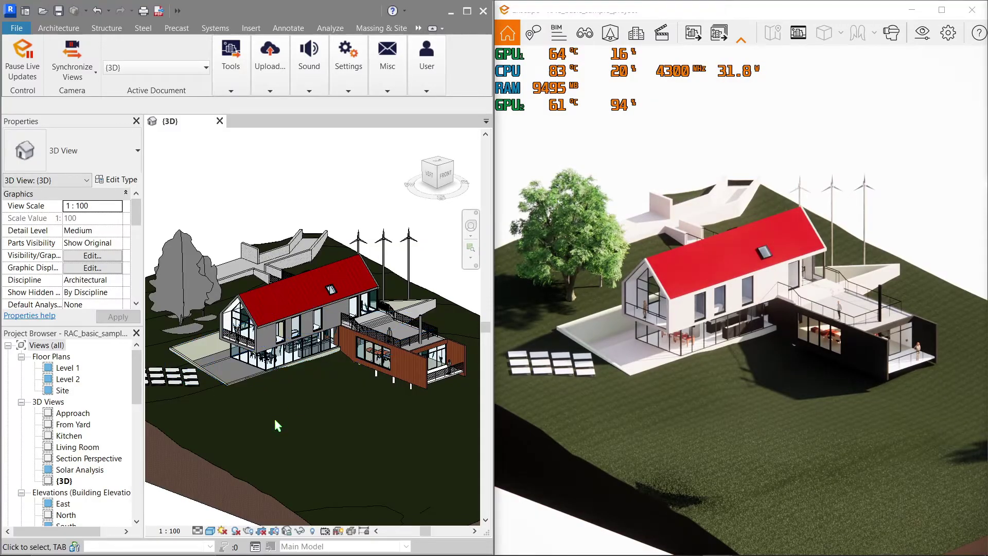
scroll(274, 418, "up", 3)
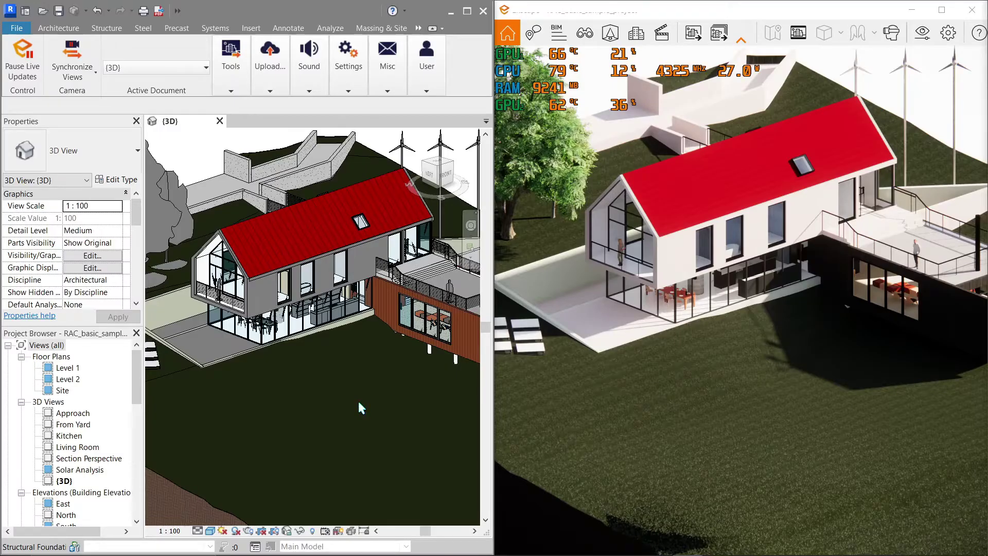
- Open the Enscape Asset Library from the Enscape tools list
left_click(230, 92)
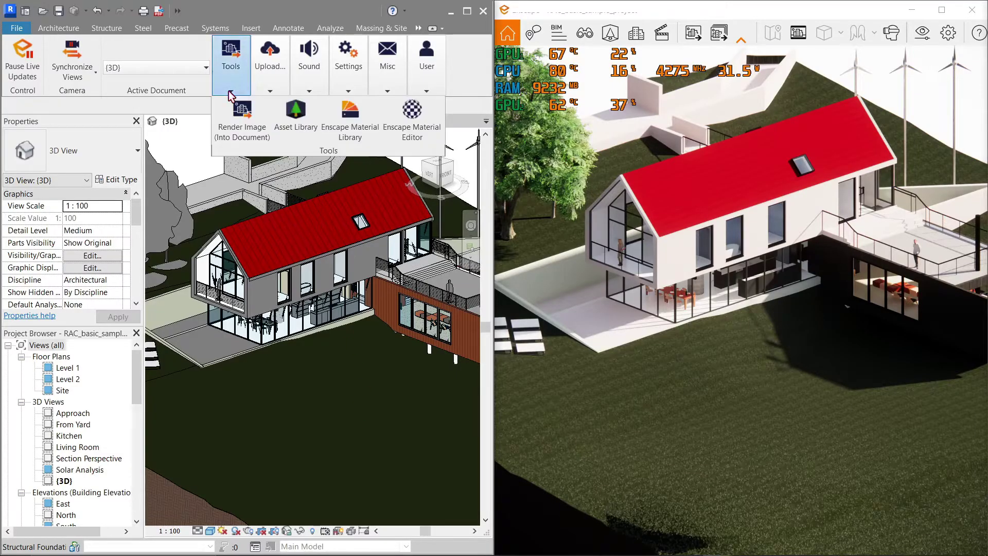
left_click(300, 123)
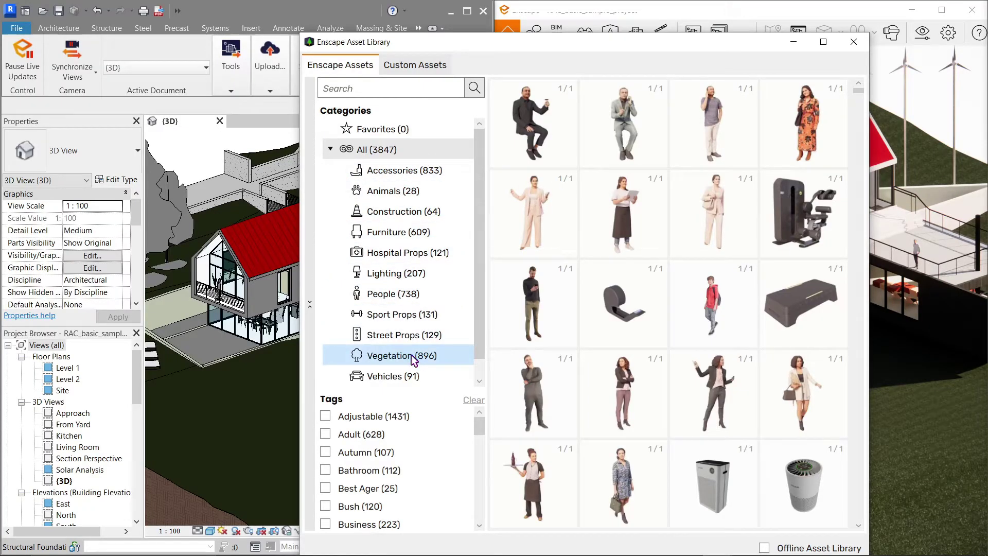
scroll(406, 477, "down", 4)
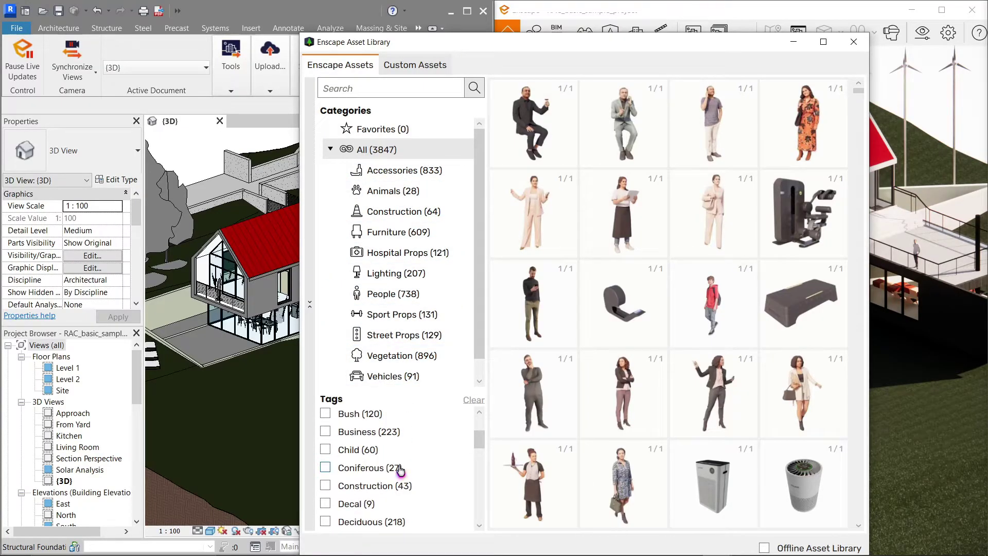
scroll(400, 470, "up", 4)
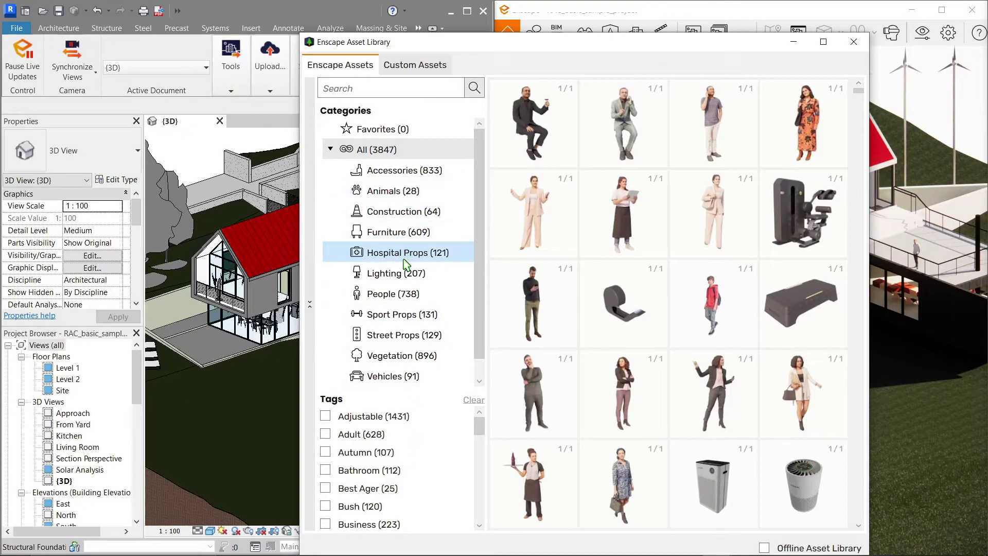
- Filter the library to Vegetation and browse the bush thumbnails
left_click(516, 182)
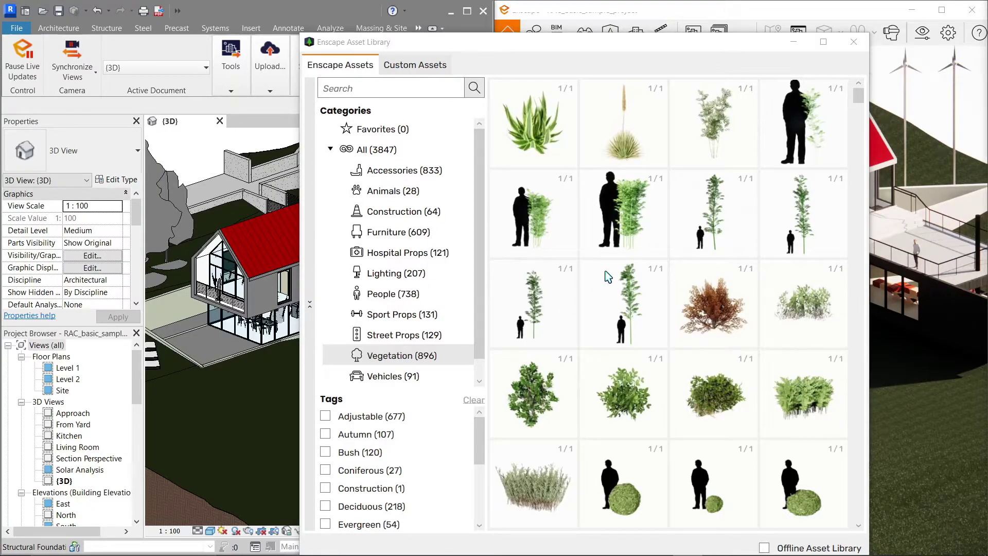
scroll(750, 293, "down", 5)
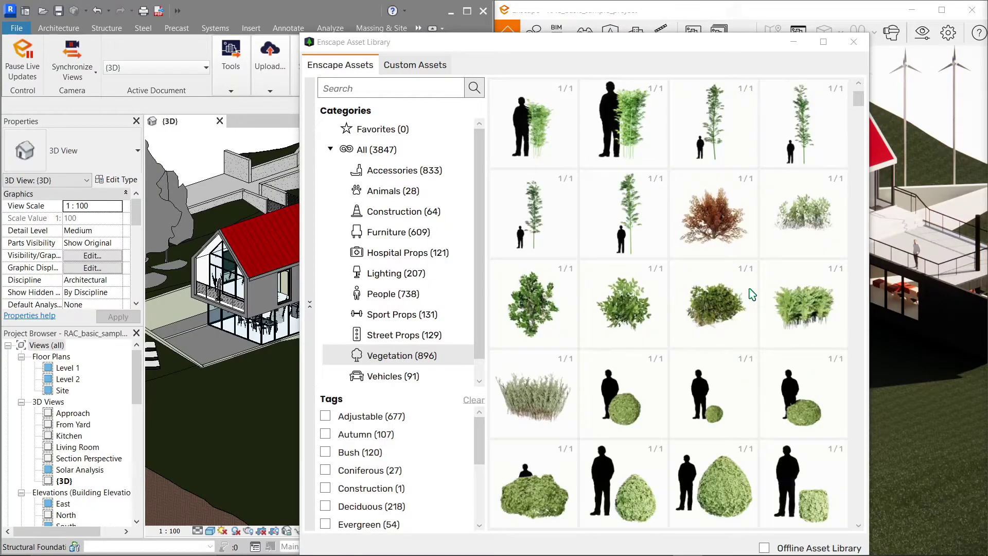
scroll(752, 294, "down", 5)
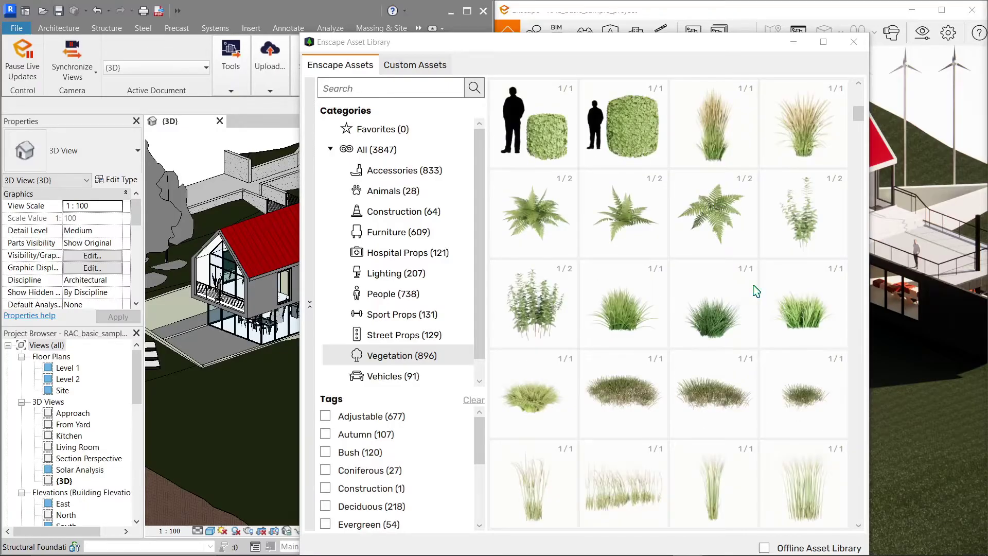
left_click(859, 135)
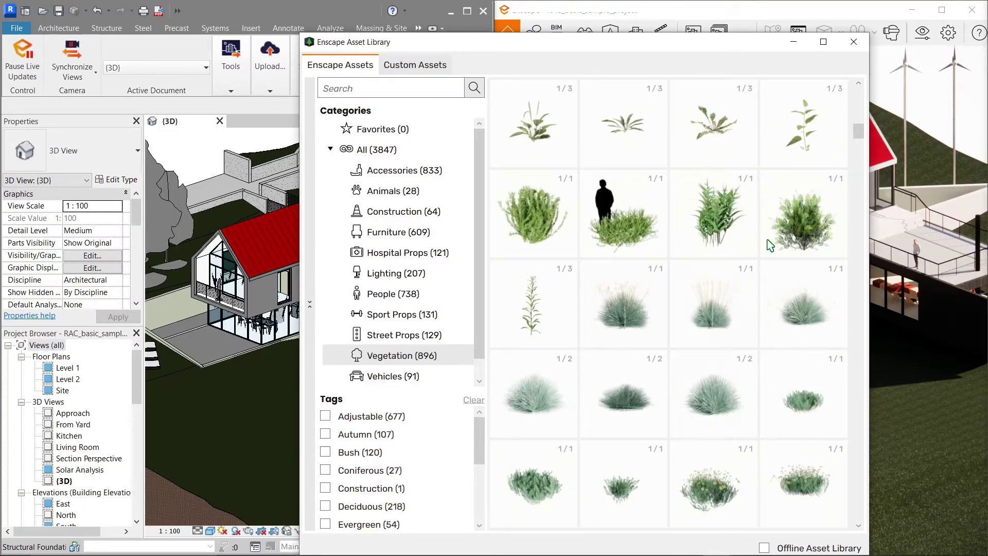
scroll(771, 253, "down", 5)
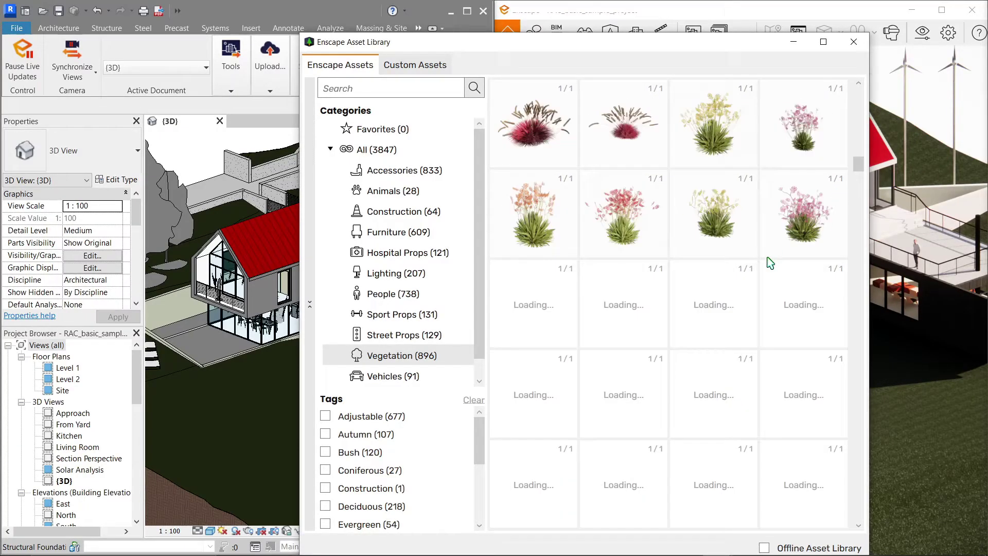
scroll(763, 256, "up", 5)
scroll(761, 256, "up", 5)
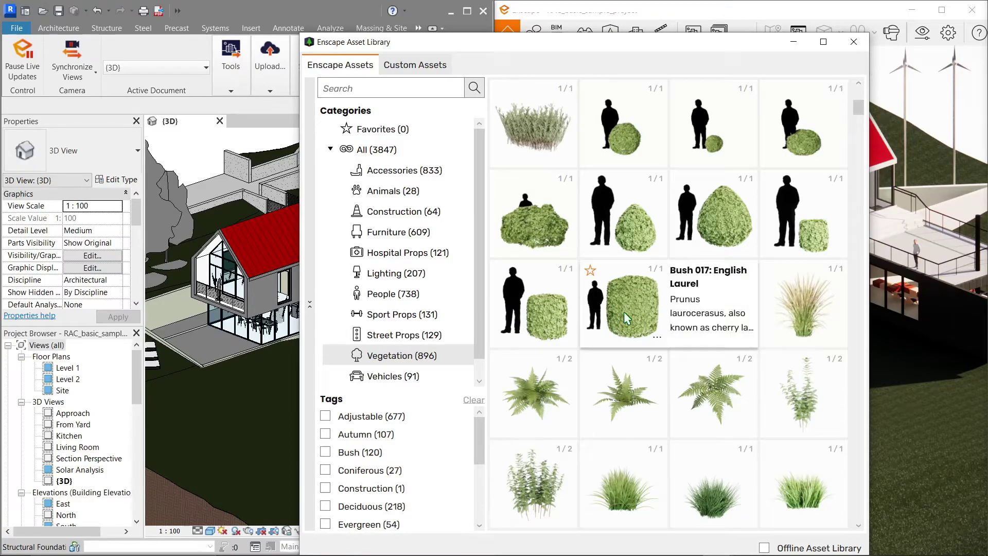
- Pick the Bush 017 English Laurel asset and zoom the 3D view to the lawn
left_click(619, 301)
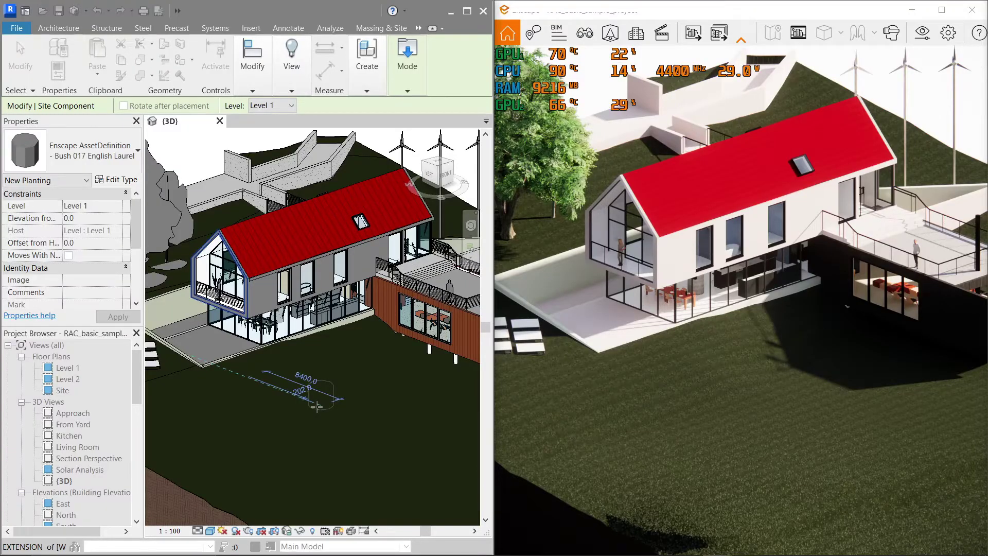
scroll(308, 401, "up", 5)
scroll(291, 380, "down", 6)
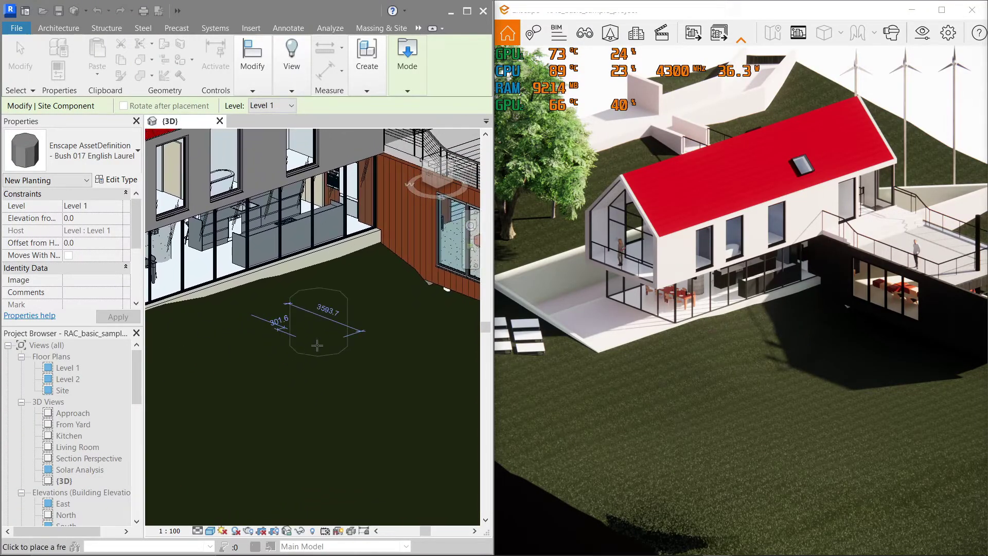
scroll(298, 386, "up", 4)
scroll(298, 386, "up", 2)
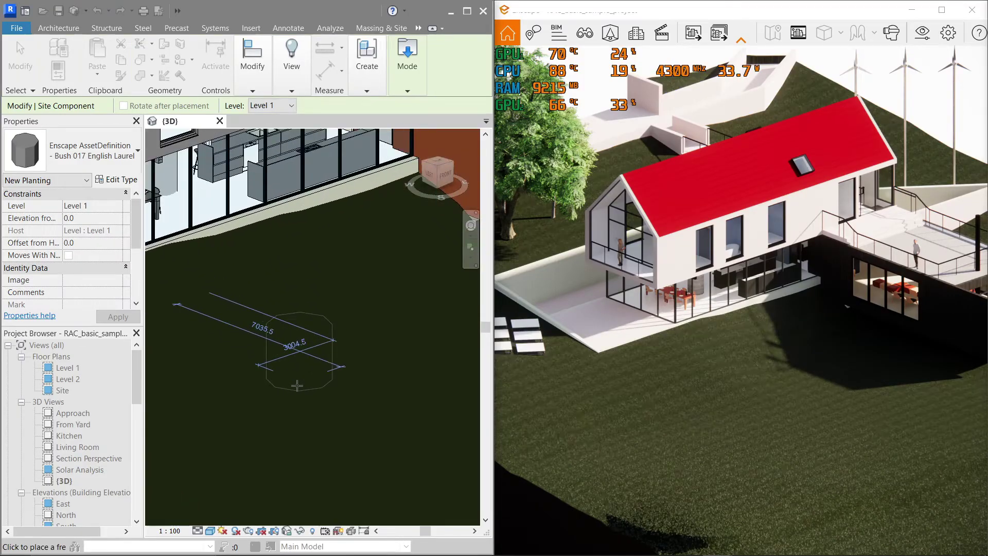
scroll(297, 385, "down", 4)
scroll(298, 386, "up", 4)
scroll(297, 386, "down", 4)
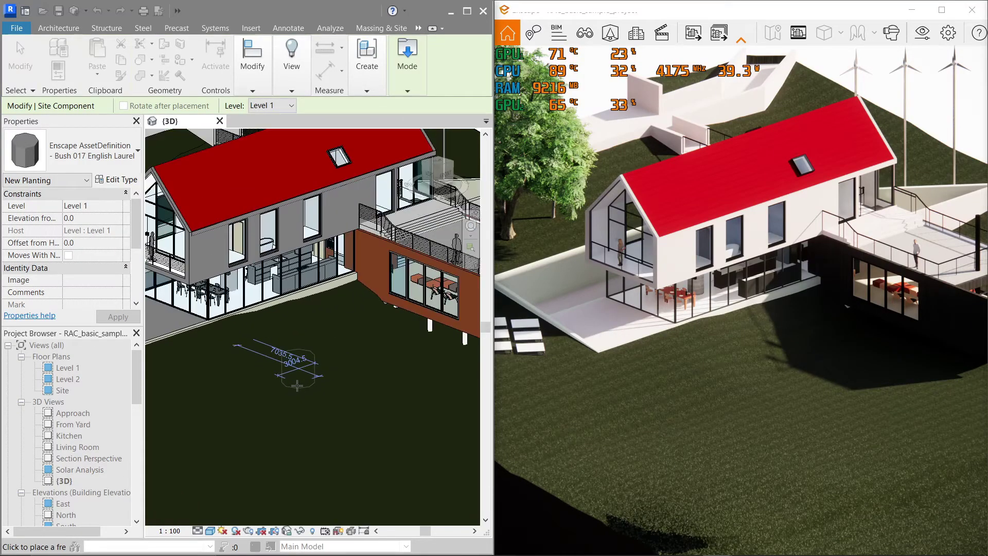
scroll(291, 376, "up", 3)
scroll(288, 370, "up", 2)
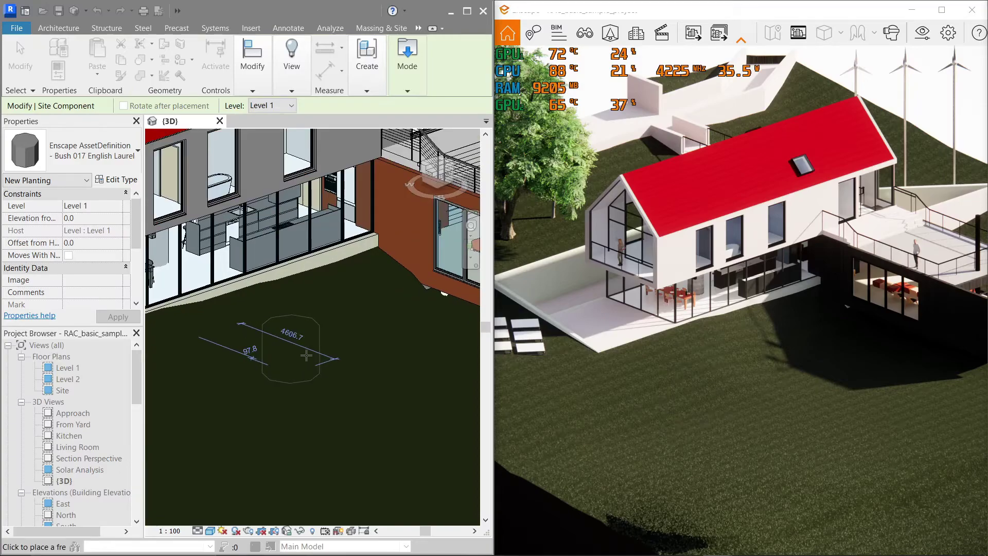
- Place three English Laurel bushes on the lawn next to the house
left_click(359, 335)
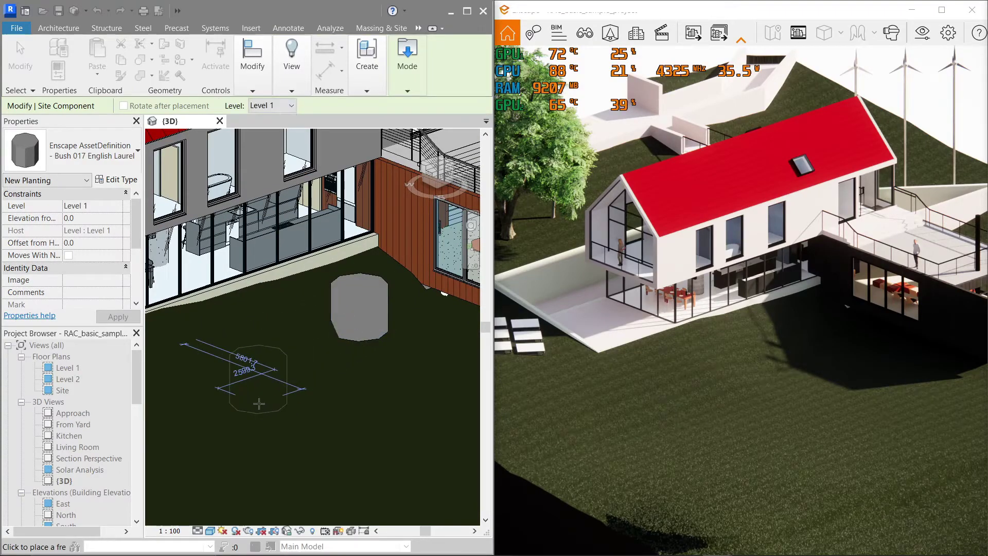
left_click(258, 404)
left_click(417, 414)
scroll(333, 390, "down", 2)
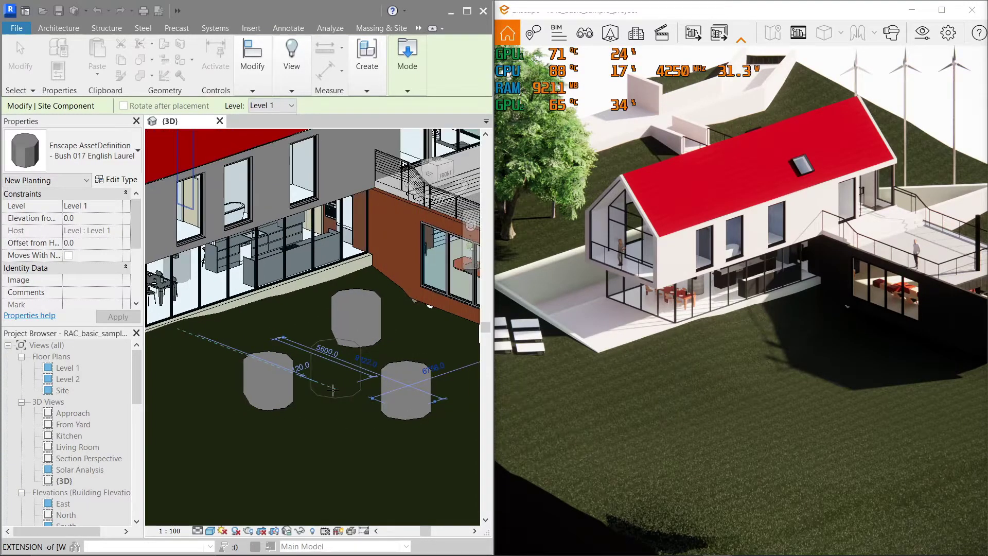
scroll(350, 335, "up", 1)
middle_click_drag(352, 335, 343, 356)
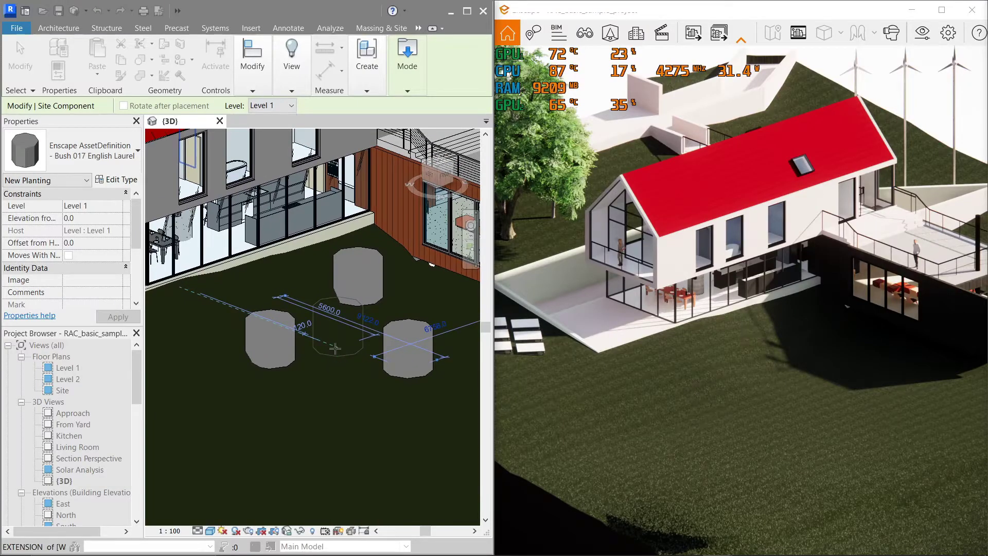
key("Escape")
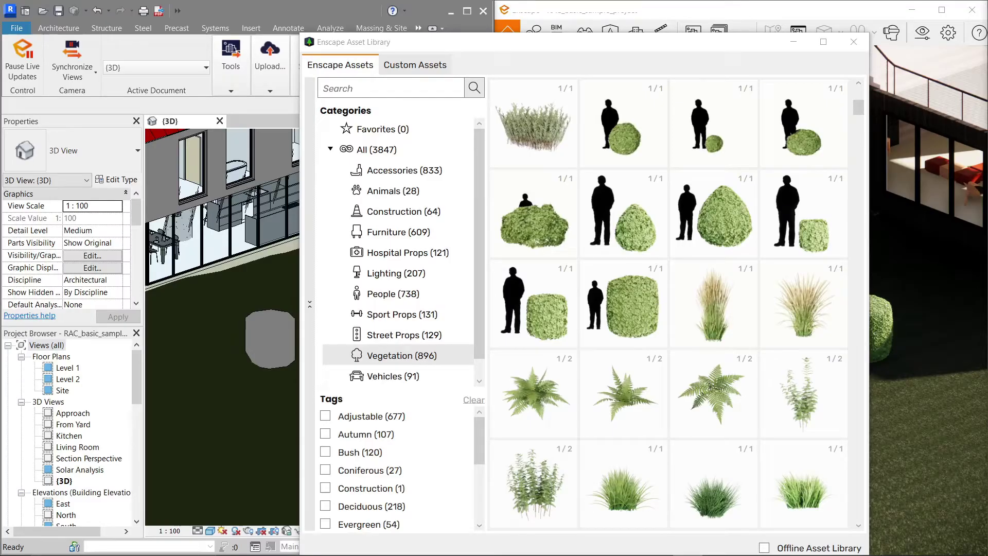
- Move the library aside and pick Train 001 from the Vehicles category
left_click_drag(753, 53, 675, 30)
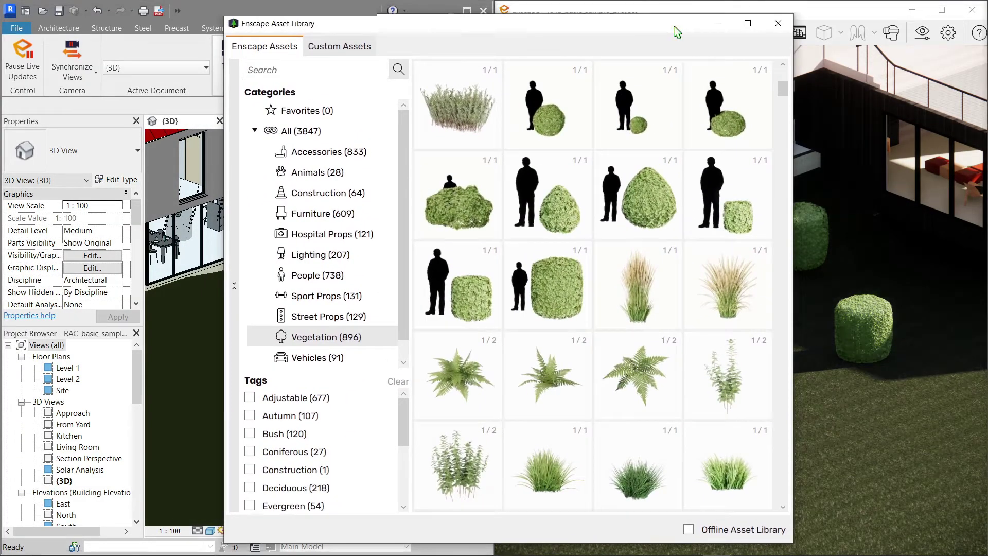
left_click(339, 361)
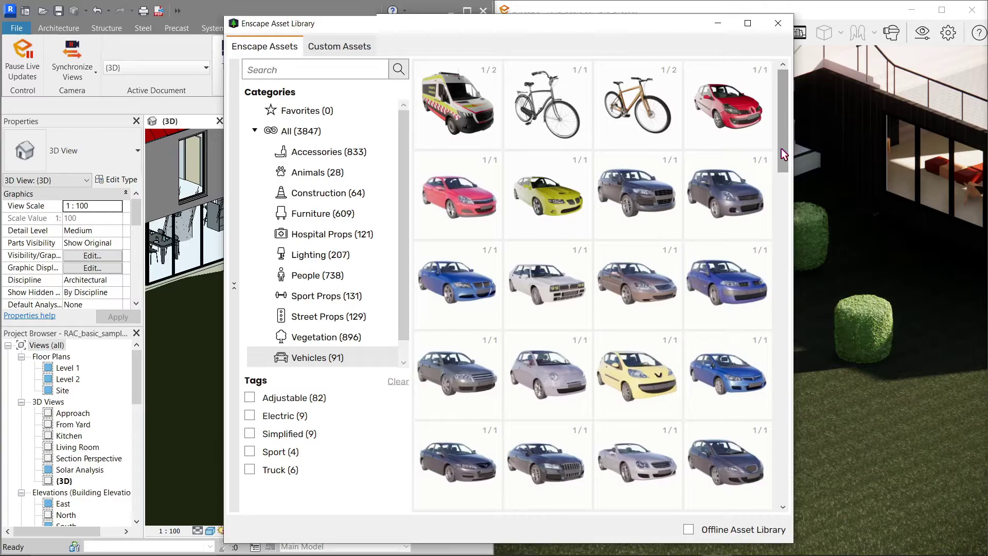
left_click_drag(781, 148, 777, 193)
scroll(716, 329, "down", 10)
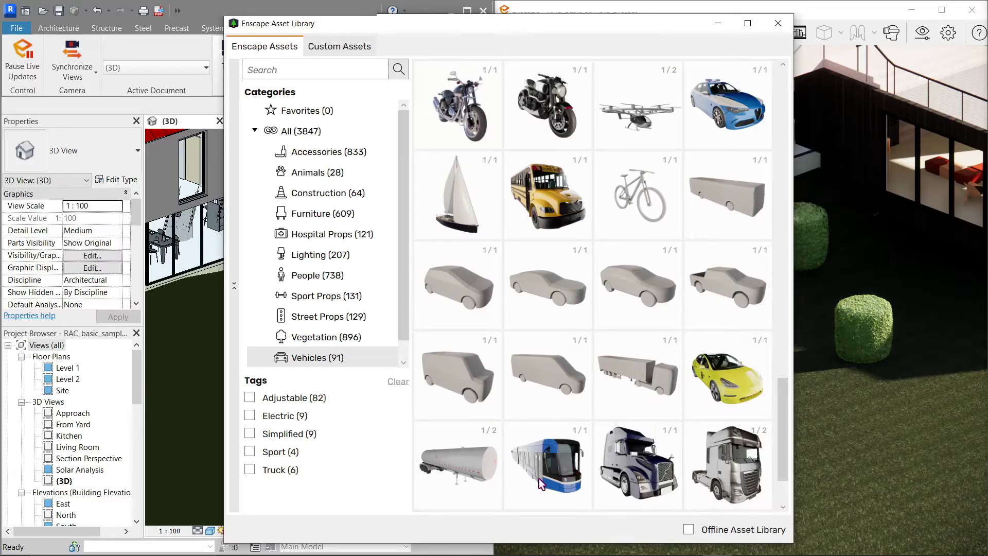
mouse_move(538, 477)
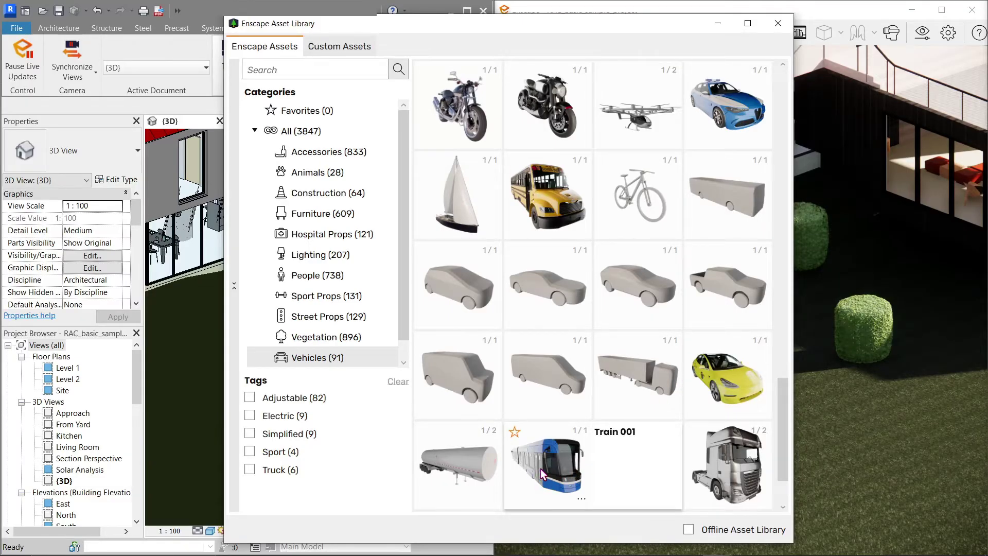
left_click(539, 468)
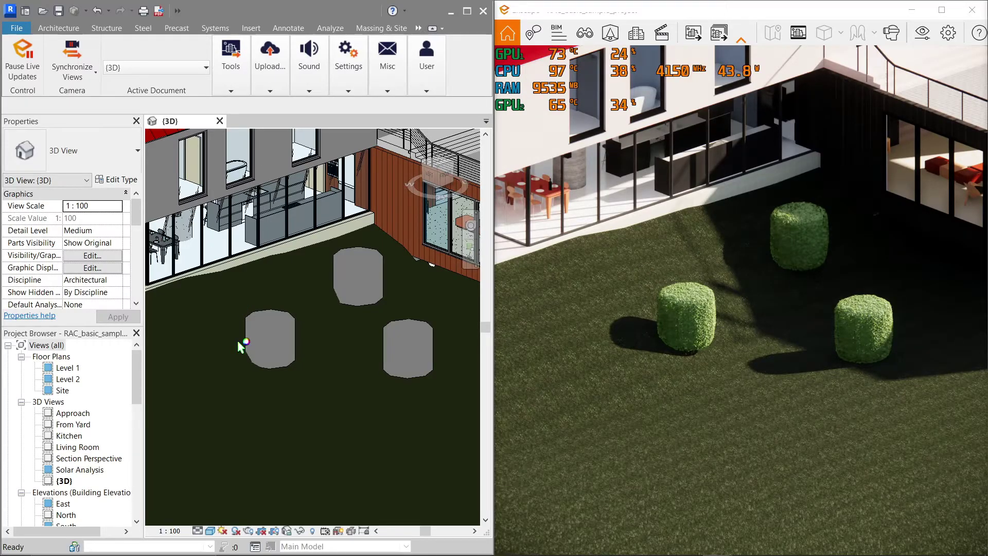
- Place the Train 001 asset on the lawn beside the house
scroll(237, 341, "down", 4)
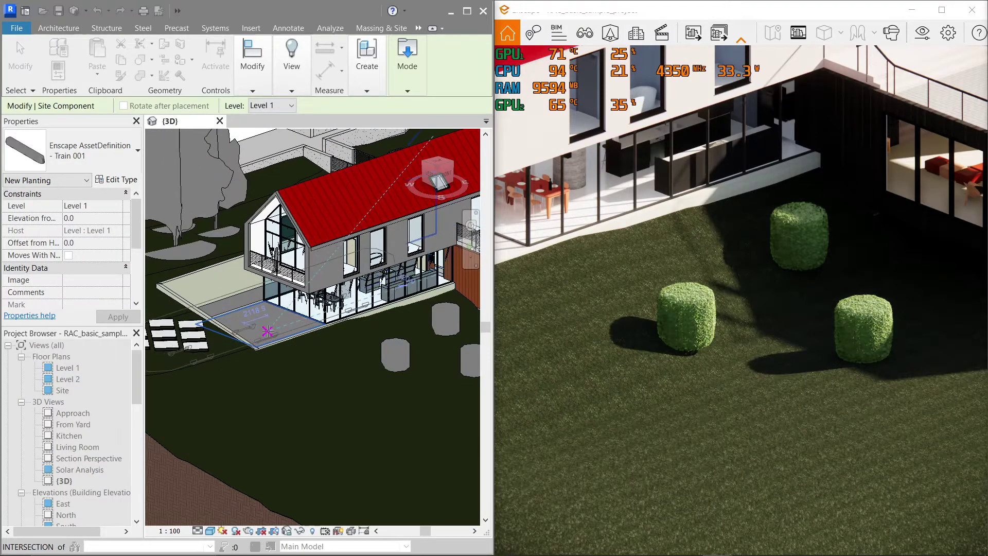
middle_click_drag(271, 331, 286, 306)
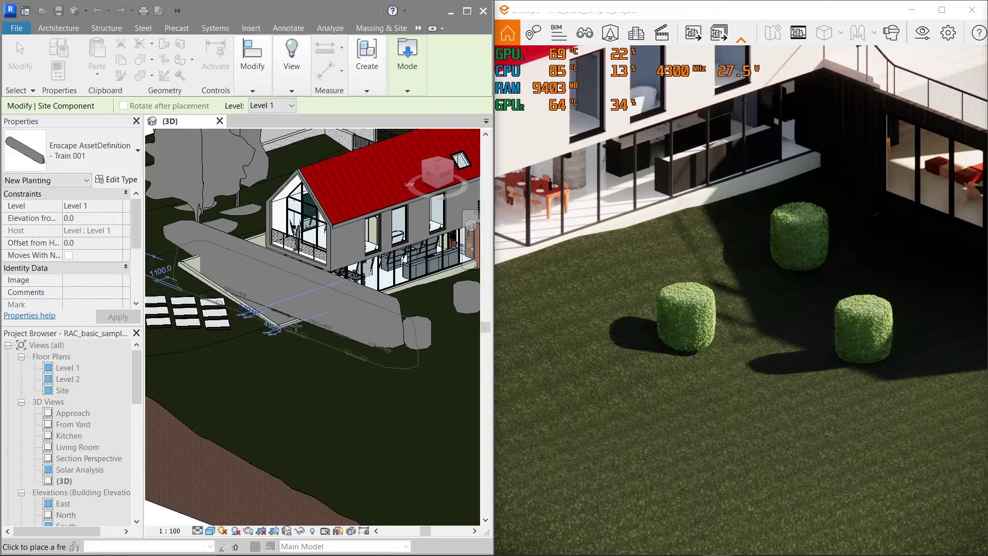
left_click(296, 326)
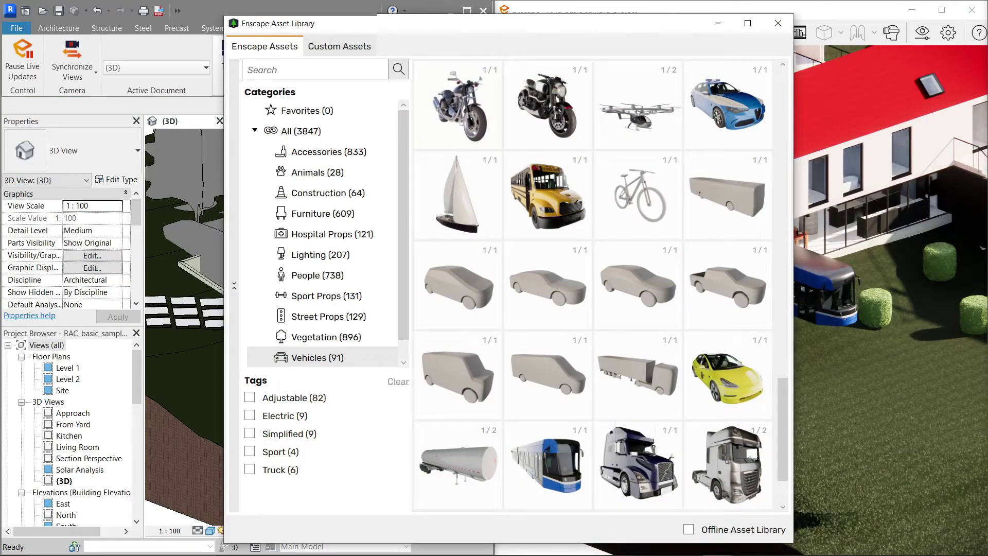
- Close the Asset Library, then pan and orbit around the house to inspect the train
left_click(779, 25)
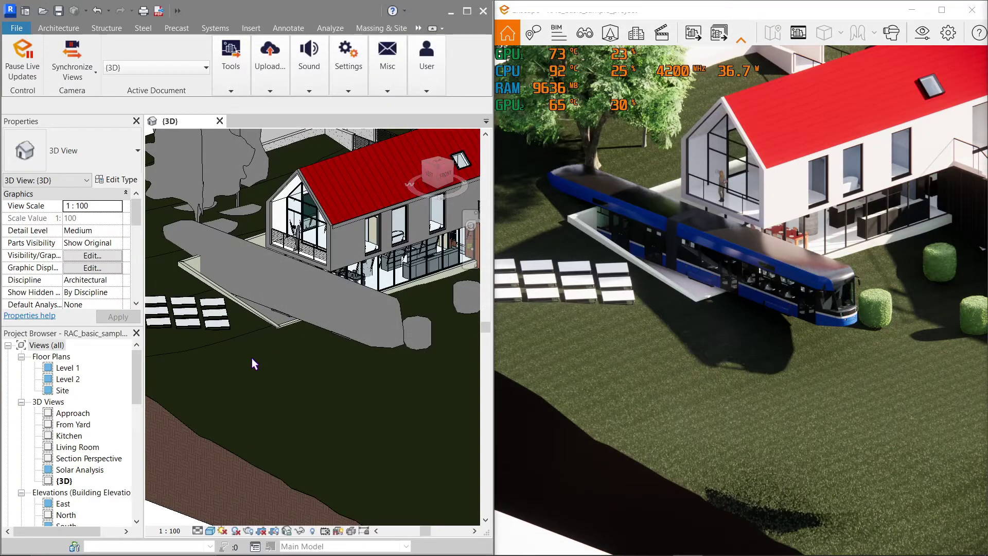
scroll(252, 357, "down", 4)
scroll(252, 339, "up", 5)
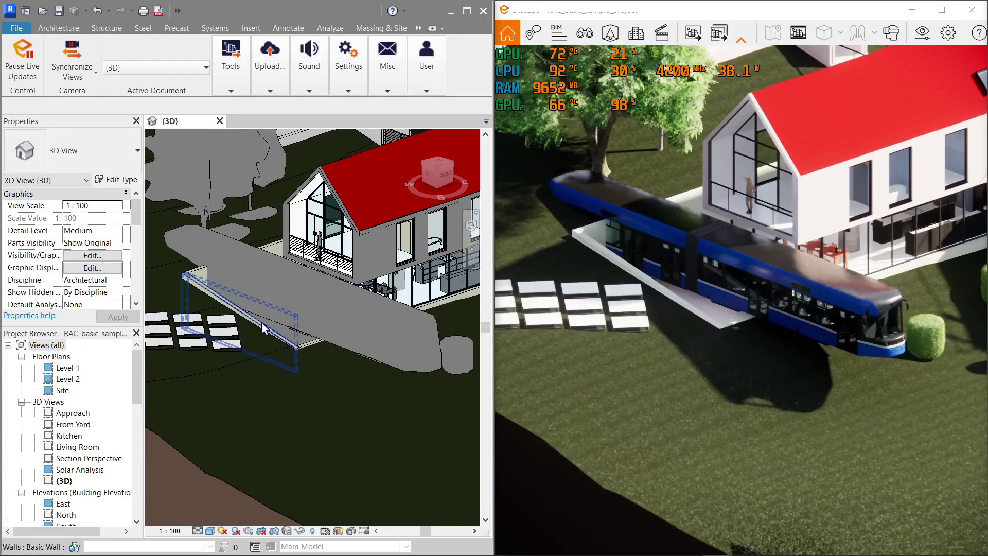
middle_click_drag(350, 386, 302, 431)
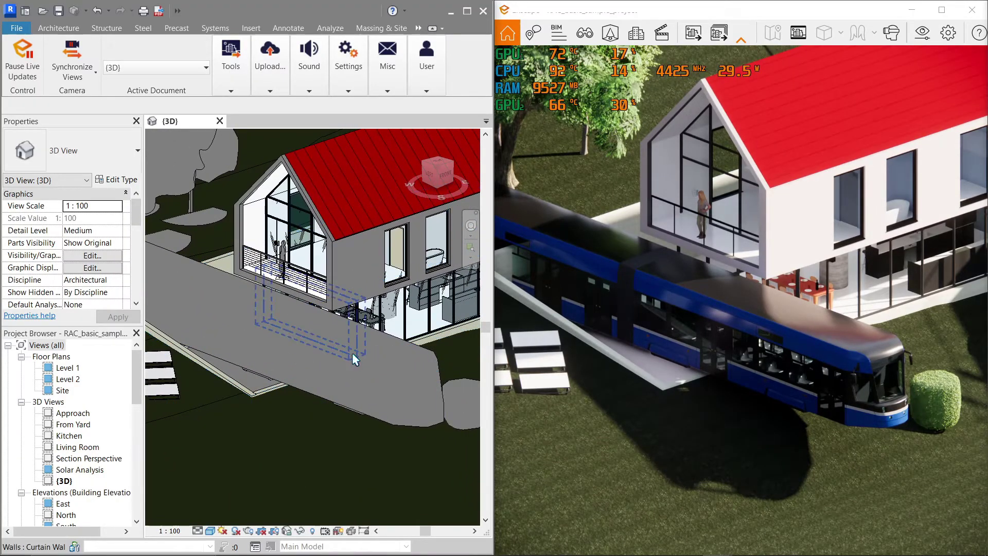
left_click(400, 389)
middle_click_drag(400, 389, 311, 387, "shift")
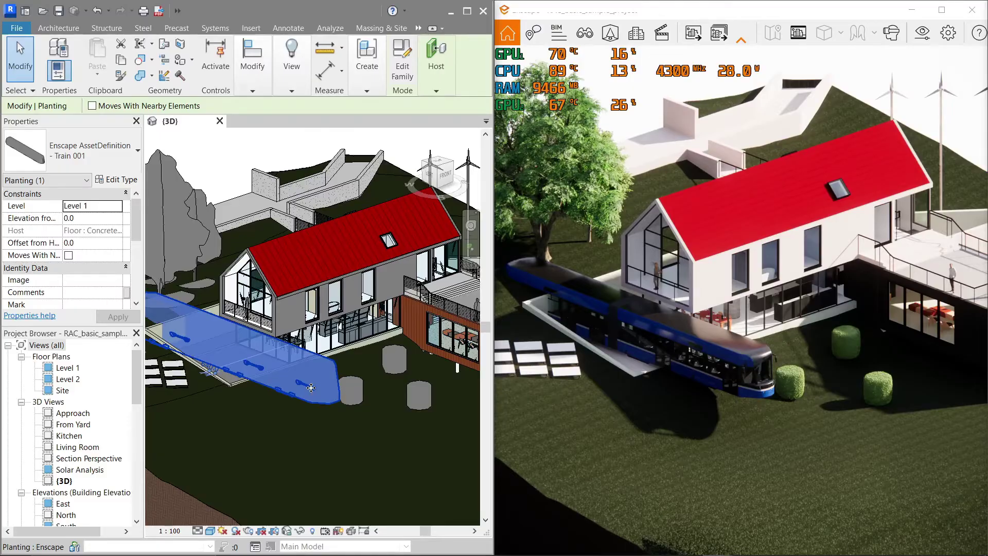
- Try the Wireframe visual style, then set the 3D view to Realistic
left_click(209, 531)
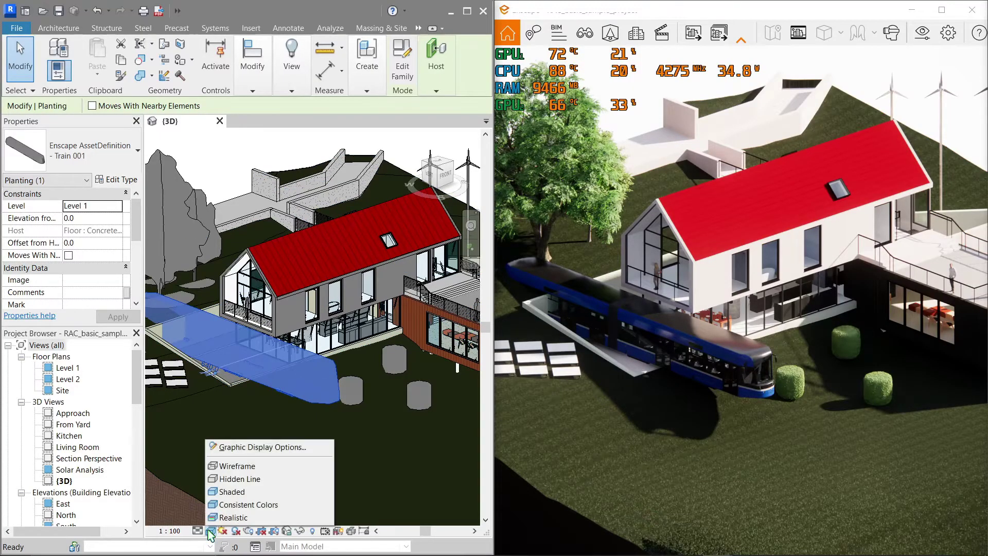
left_click(240, 467)
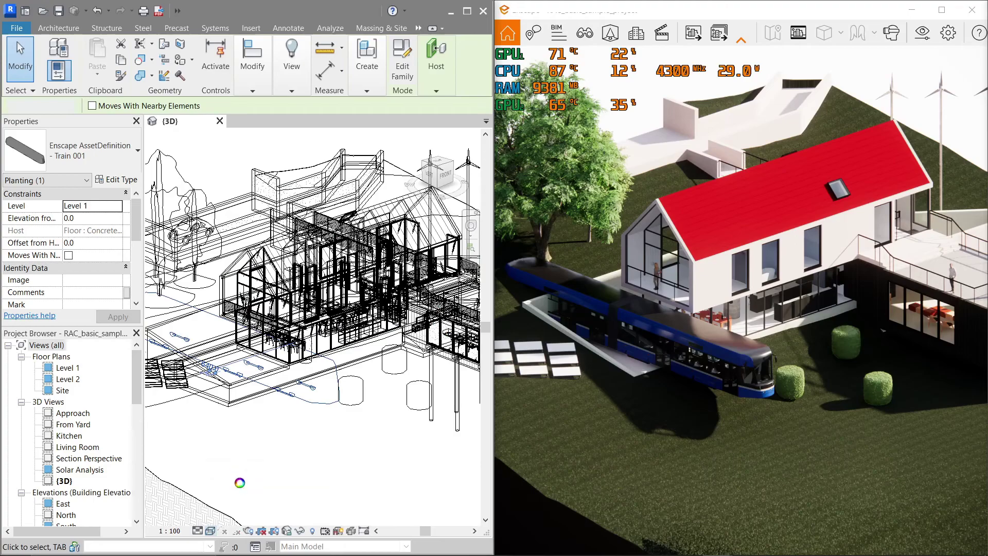
left_click(211, 531)
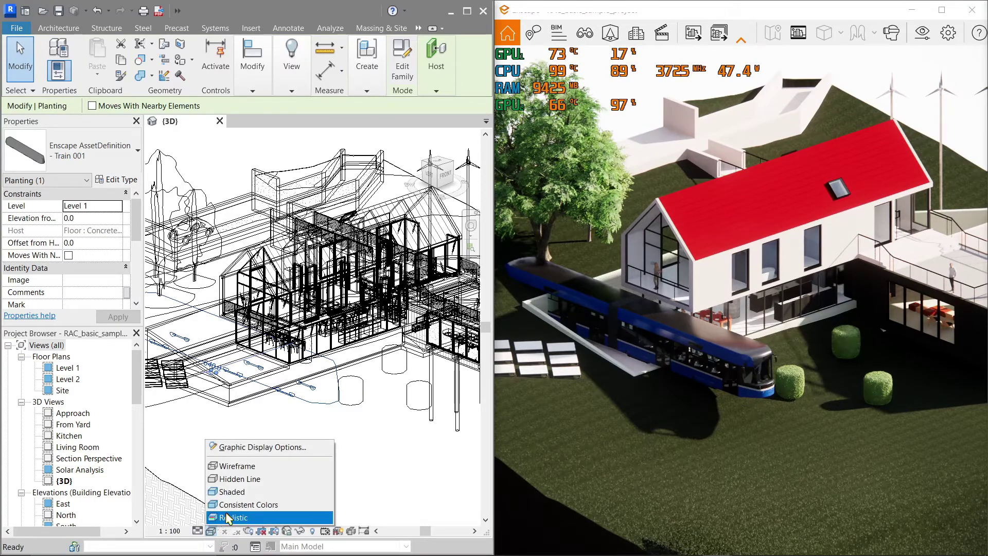
left_click(233, 517)
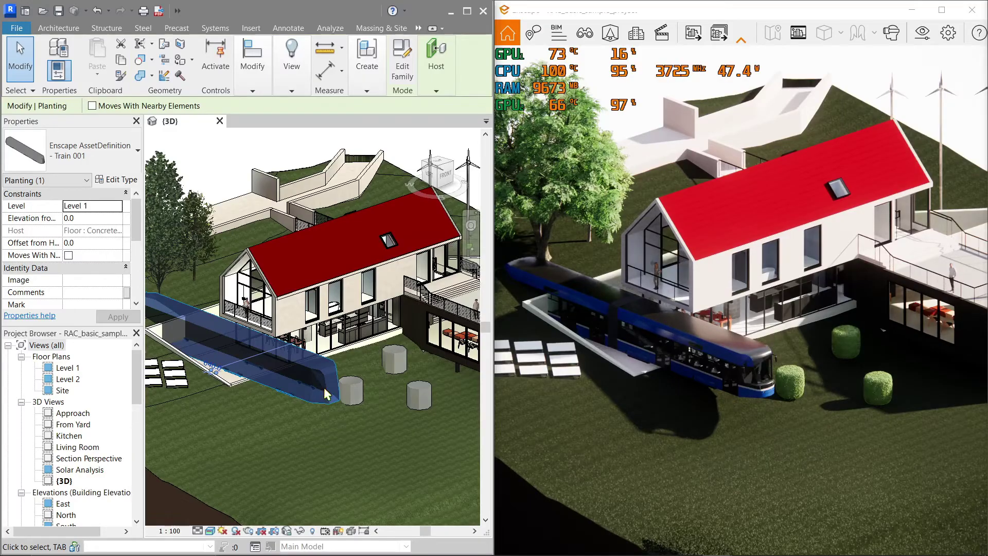
- Drag the train down-right onto the lawn in front of the house and view the whole site
key("Escape")
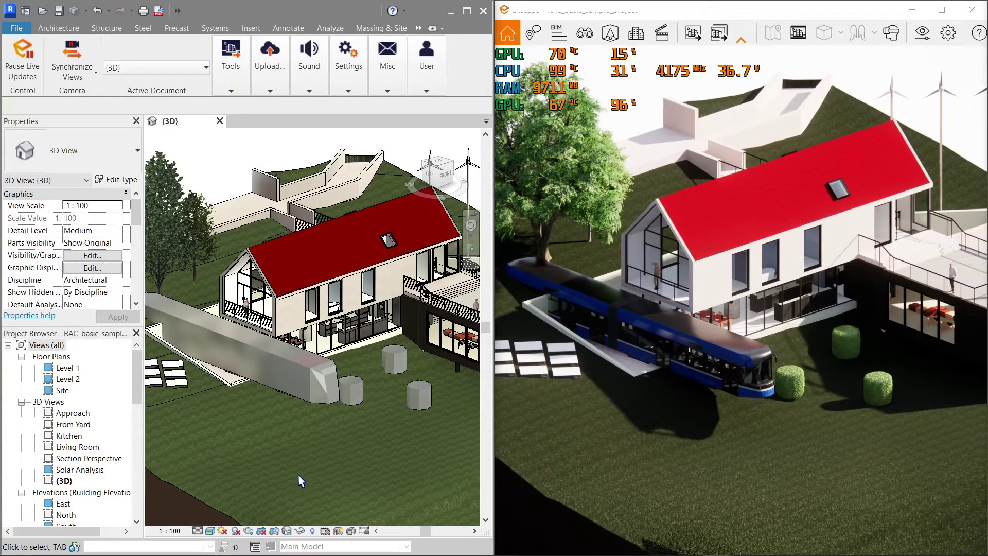
left_click(294, 369)
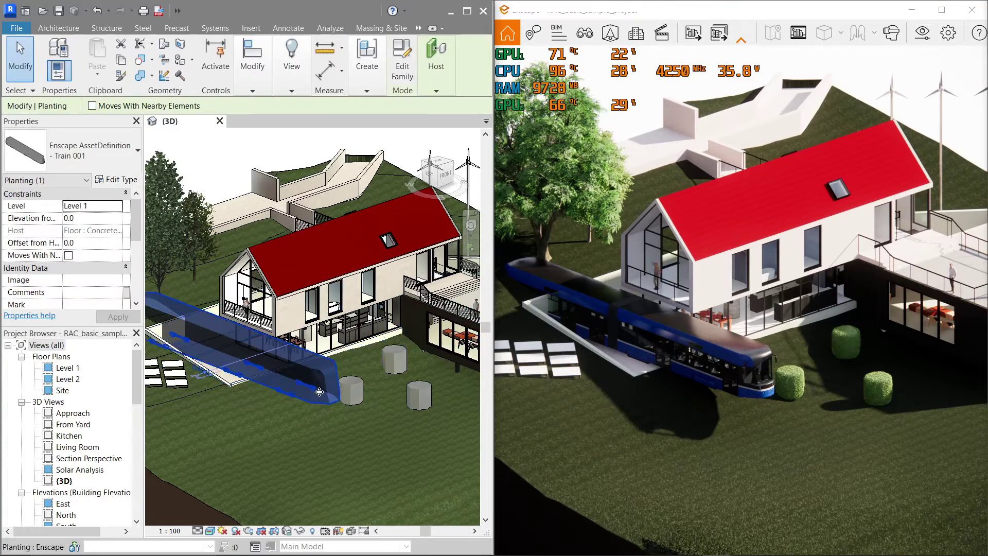
left_click_drag(349, 418, 412, 484)
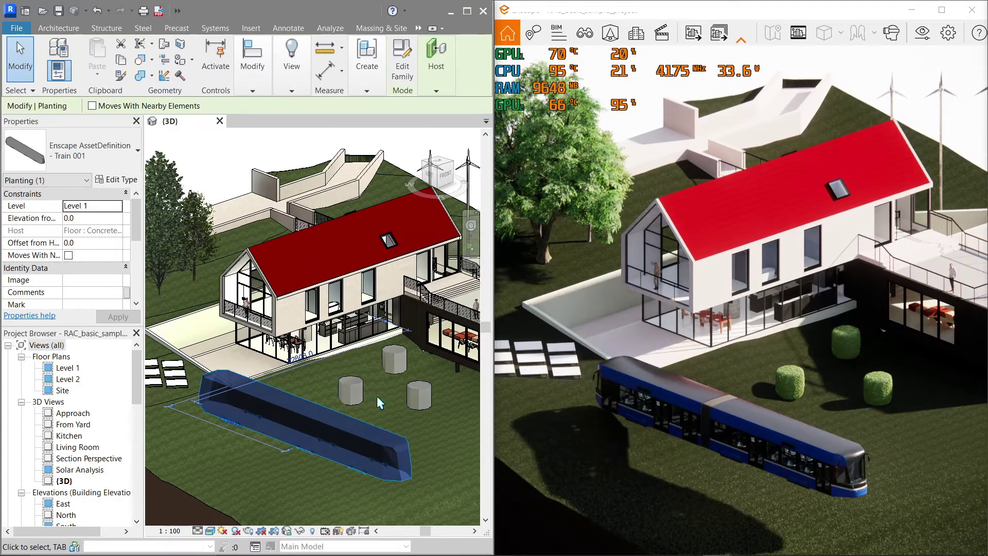
scroll(372, 387, "down", 2)
middle_click_drag(373, 387, 333, 367, "shift")
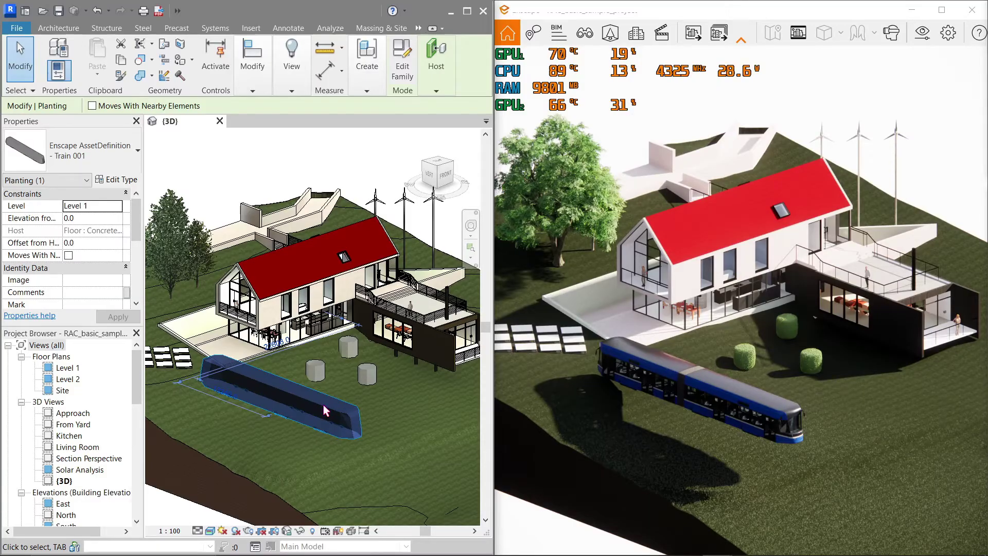
key("Escape")
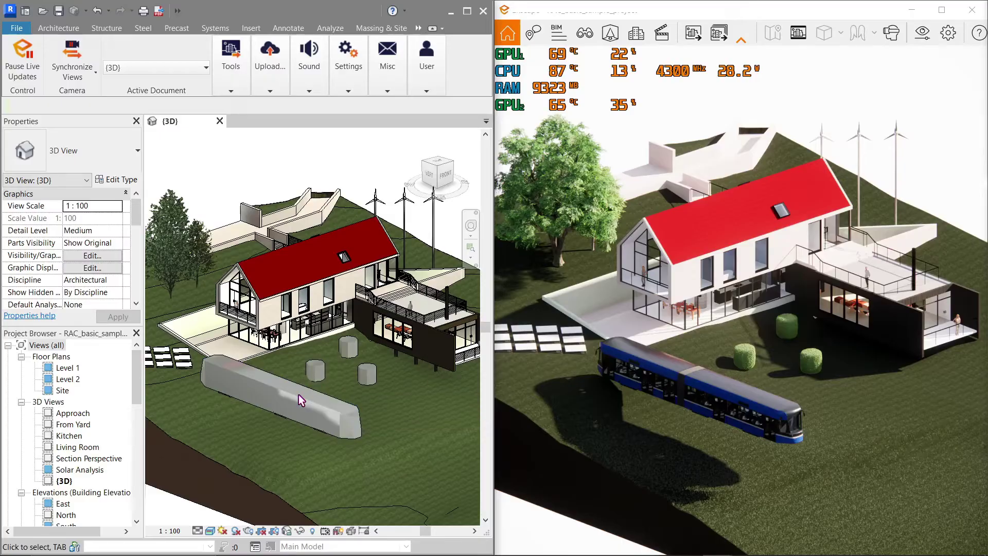
- Set the Train 001 type's Height to 5000 and Default Elevation to 100
left_click(340, 419)
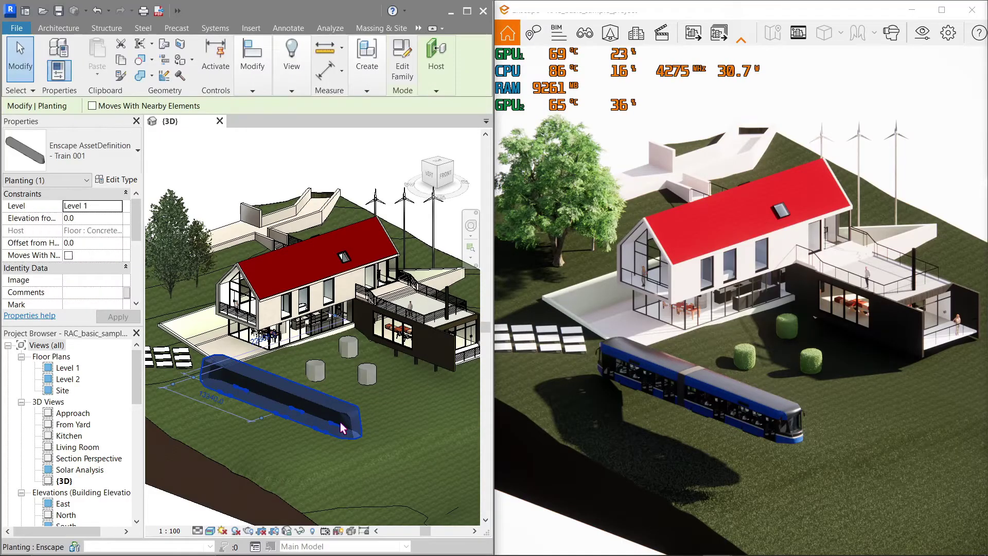
left_click(122, 180)
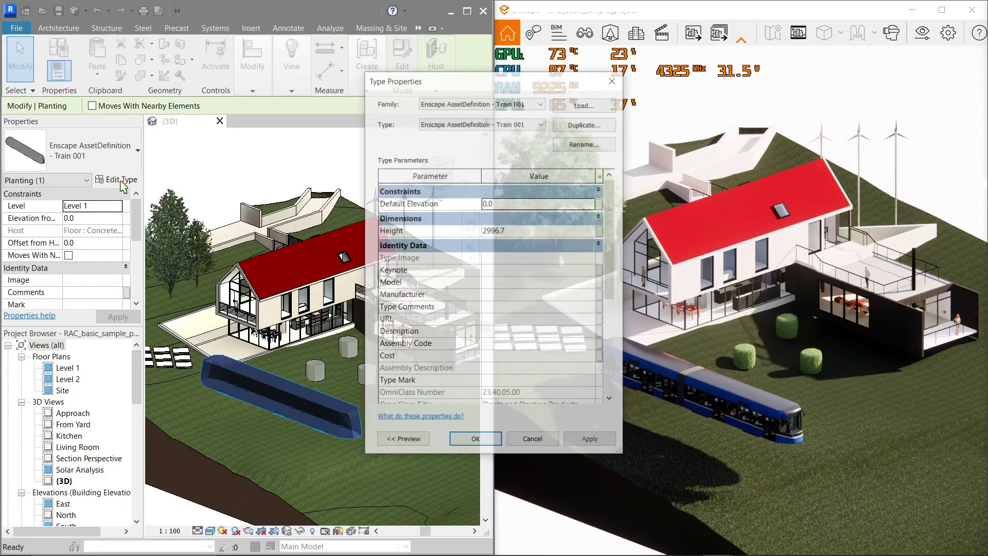
left_click_drag(470, 81, 584, 93)
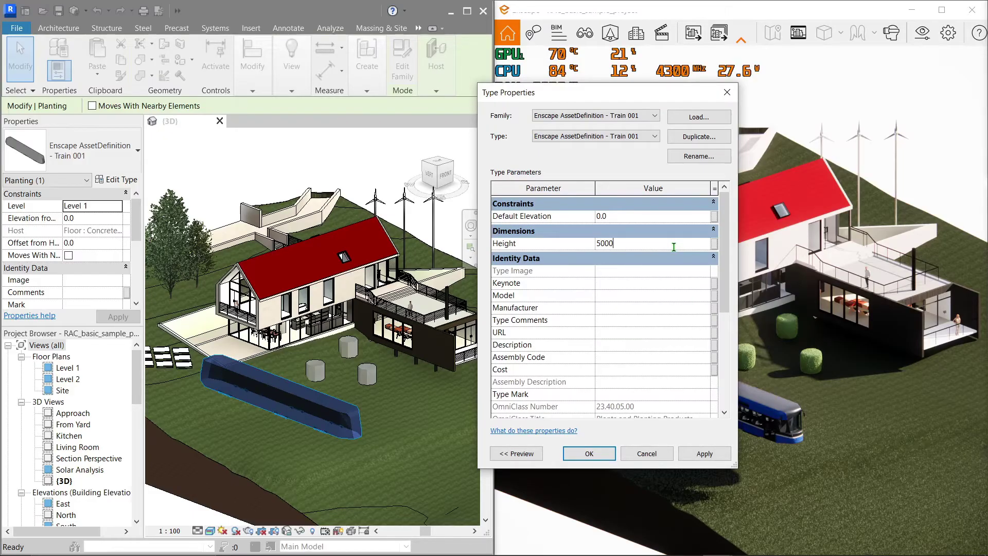
left_click(590, 454)
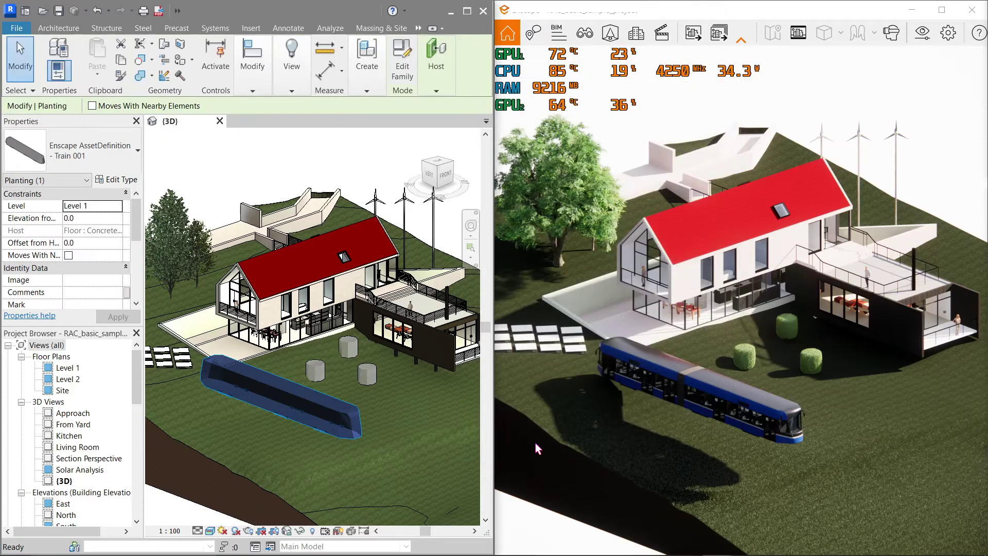
left_click(116, 179)
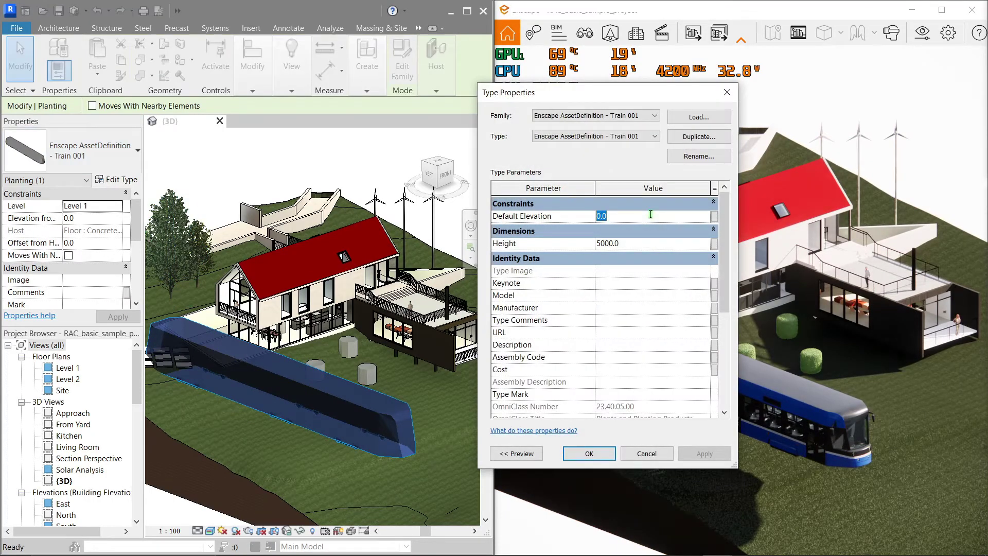
left_click(589, 453)
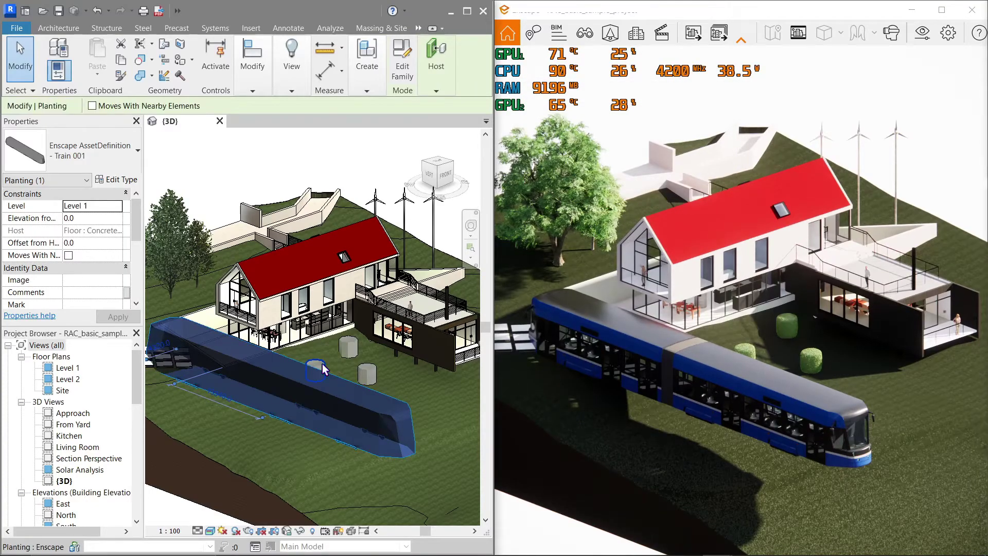
- Host the train on the Ceiling level with elevation 0, raising it 2700 in Enscape
key("Escape")
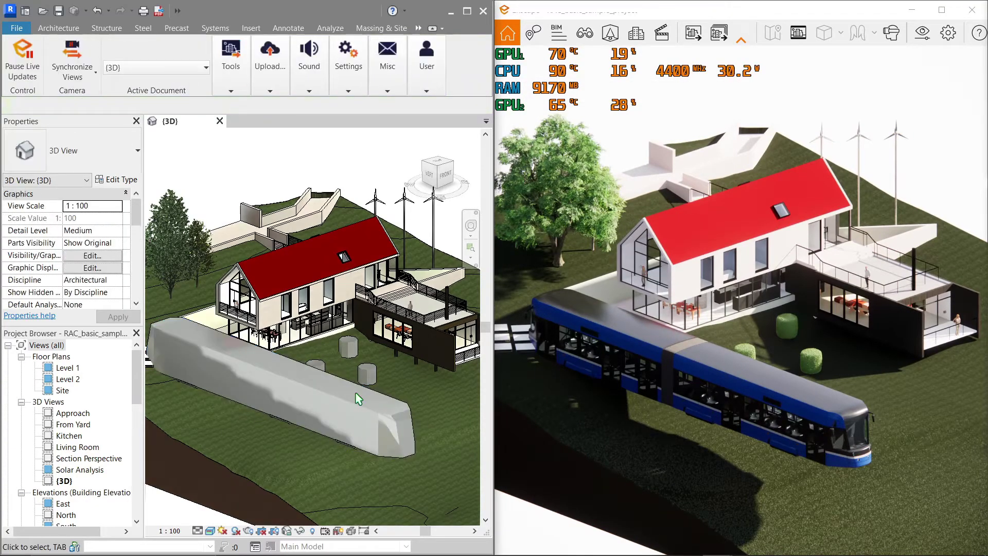
left_click(335, 351)
key("Escape")
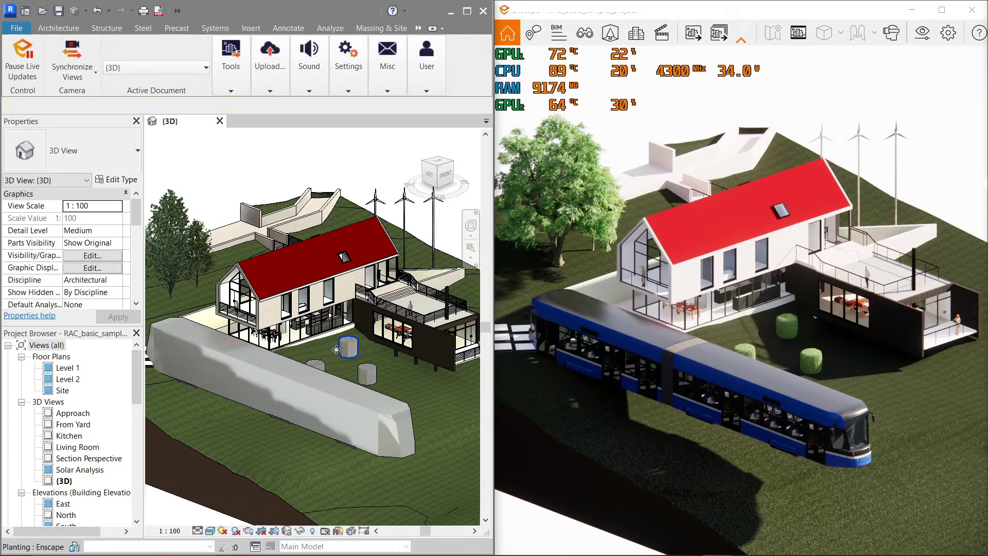
scroll(288, 354, "up", 5)
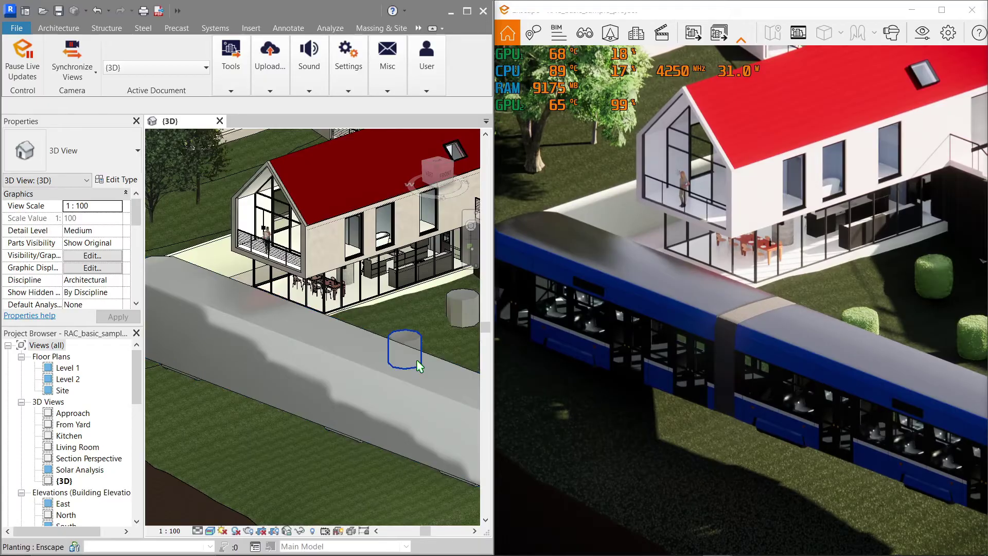
left_click(430, 361)
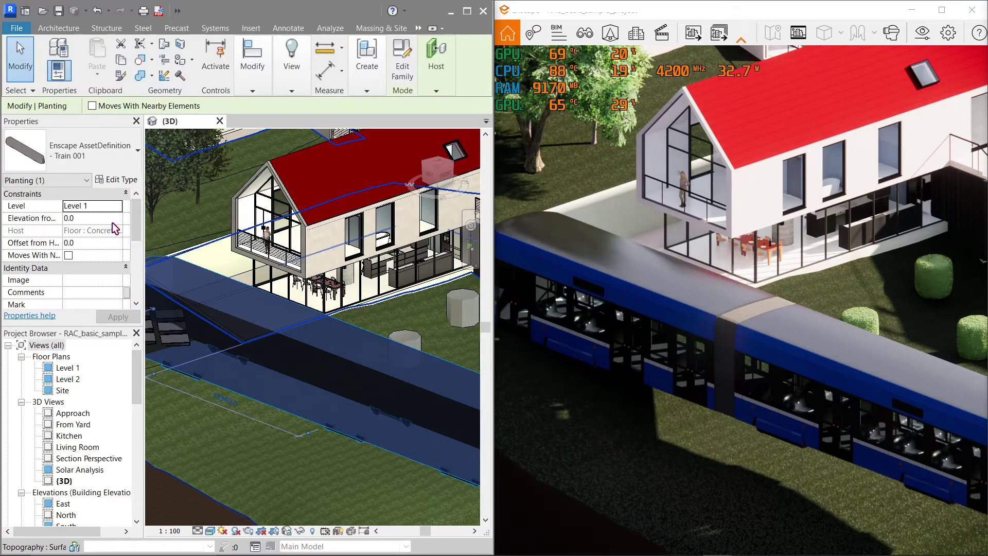
left_click(116, 206)
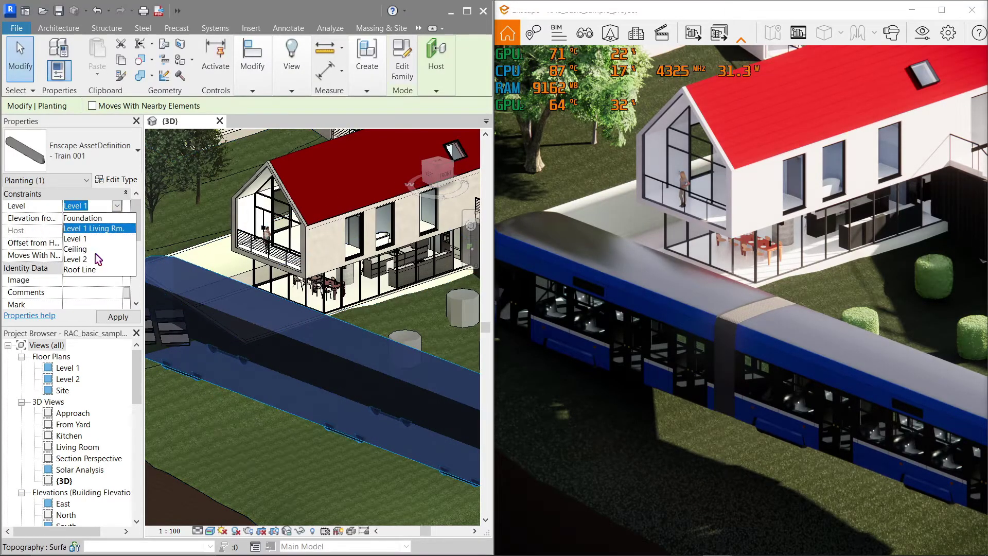
left_click(93, 249)
left_click(108, 218)
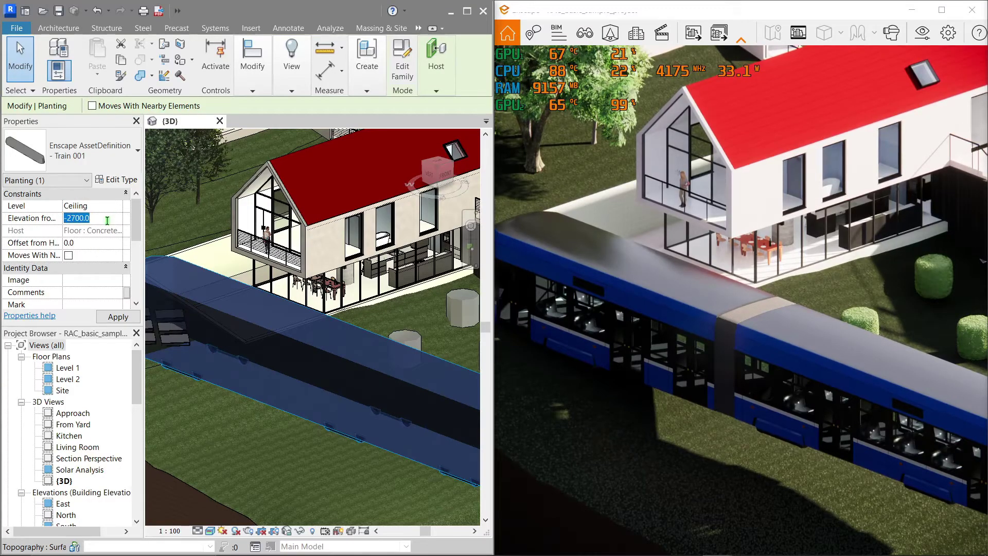
type("0")
key("Return")
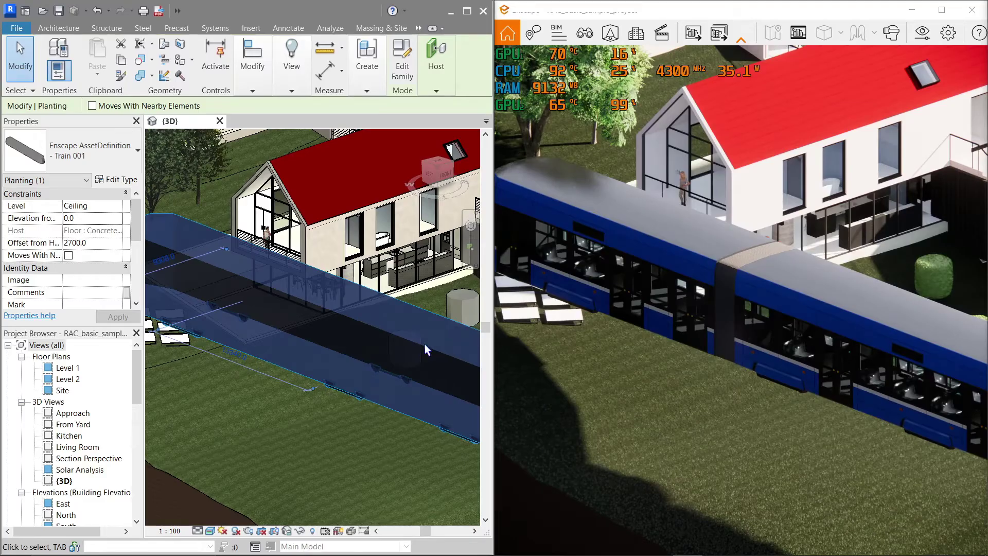
scroll(436, 294, "down", 3)
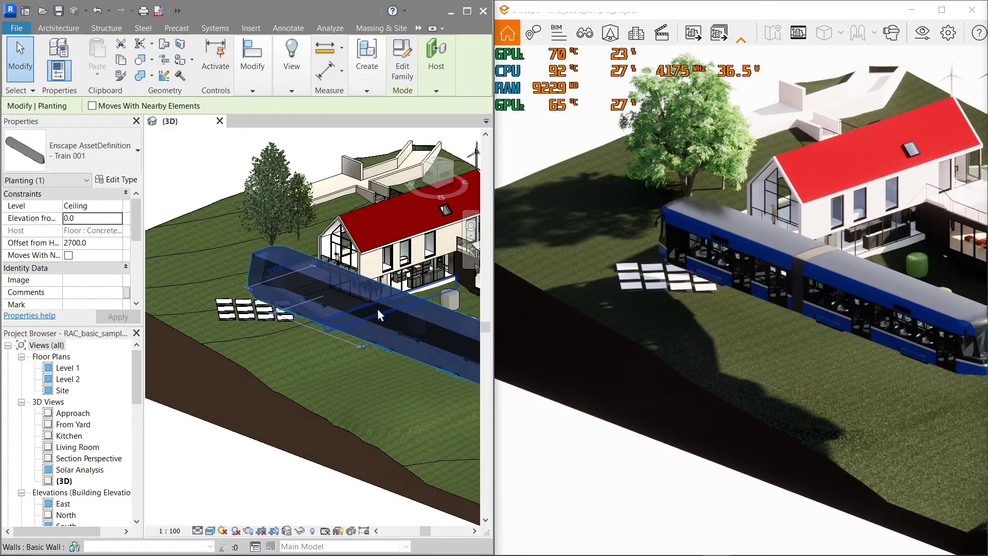
- Orbit to a low angle, select the train, and open and close Visibility/Graphics without changes
key("Escape")
middle_click_drag(436, 316, 323, 355, "shift")
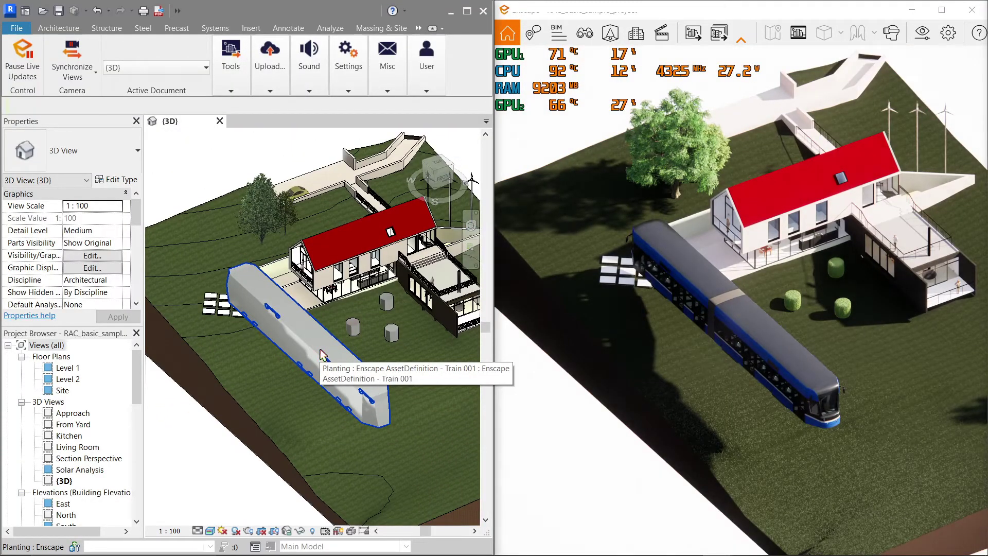
middle_click_drag(322, 355, 257, 366, "shift")
left_click(256, 366)
key("v")
key("v")
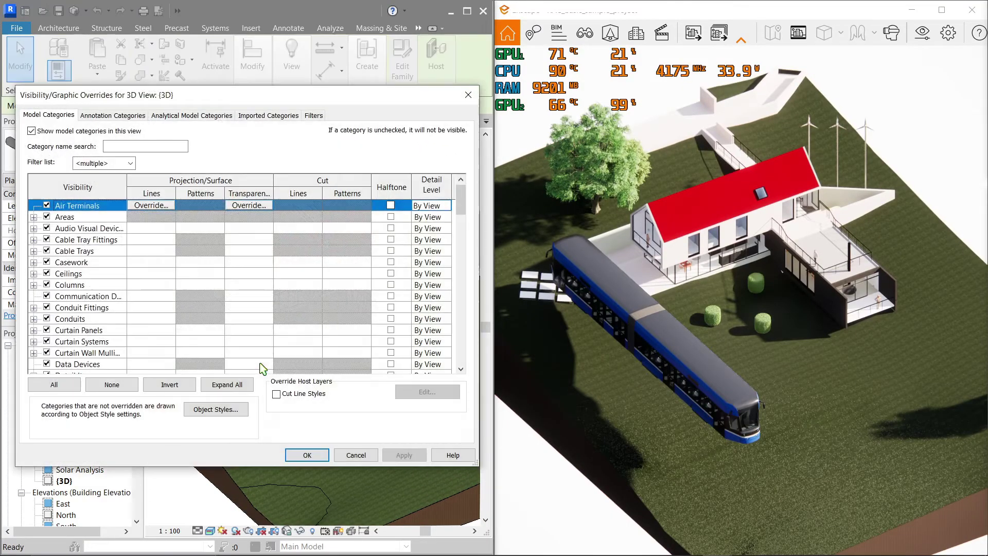
left_click(320, 453)
key("Escape")
left_click(272, 379)
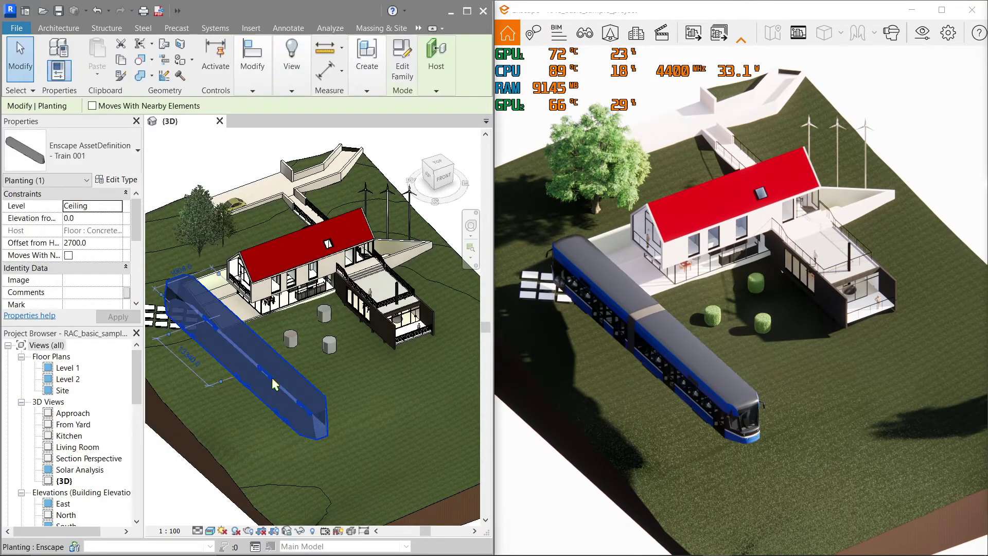
key("v")
key("v")
key("Escape")
key("Escape")
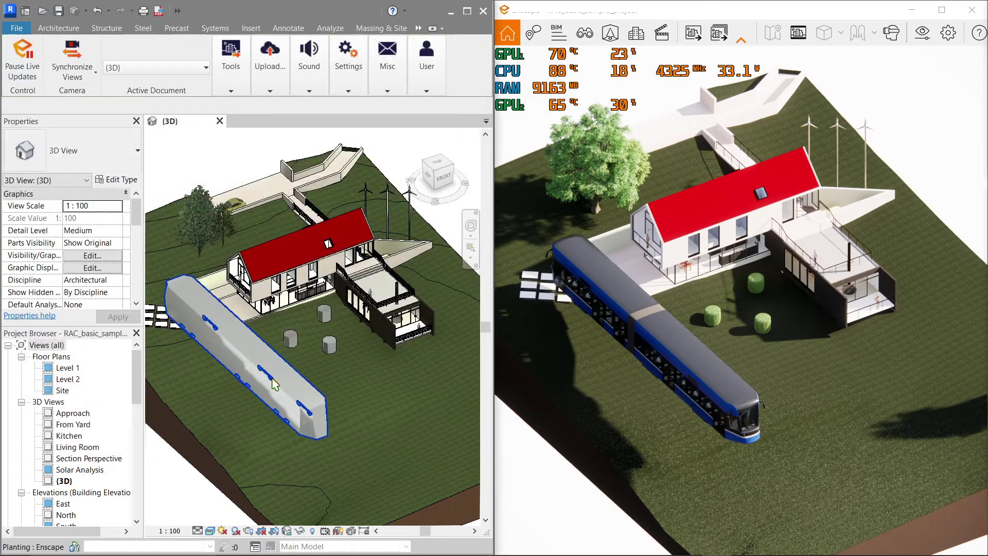
- Cancel the accidental Match Type, then drag the train away from beside the house
key("m")
key("a")
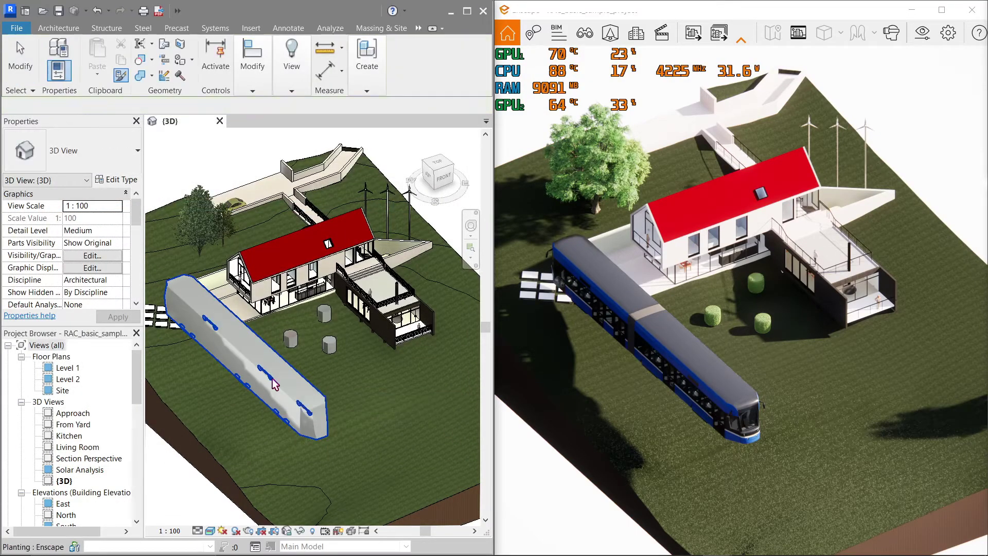
key("Escape")
left_click(254, 361)
key("Escape")
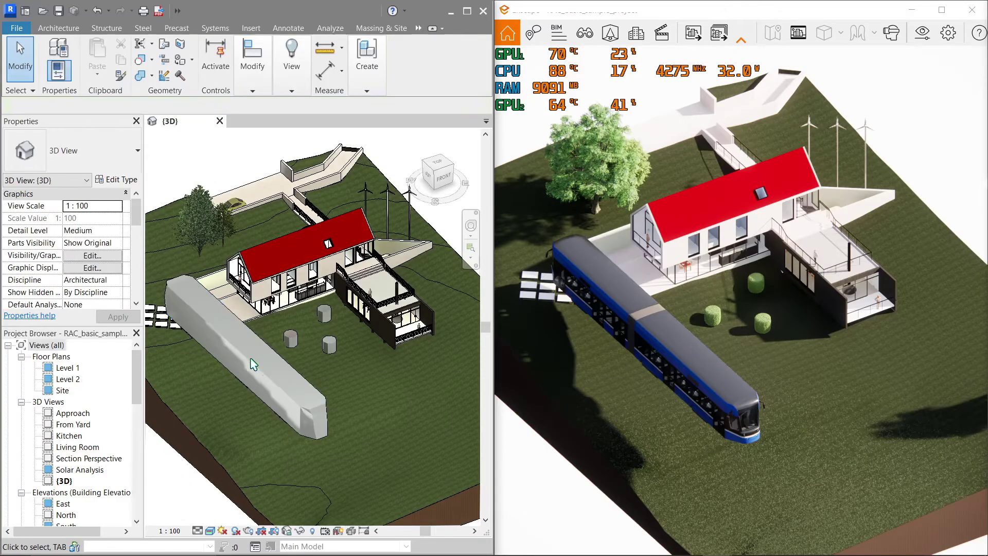
left_click(248, 342)
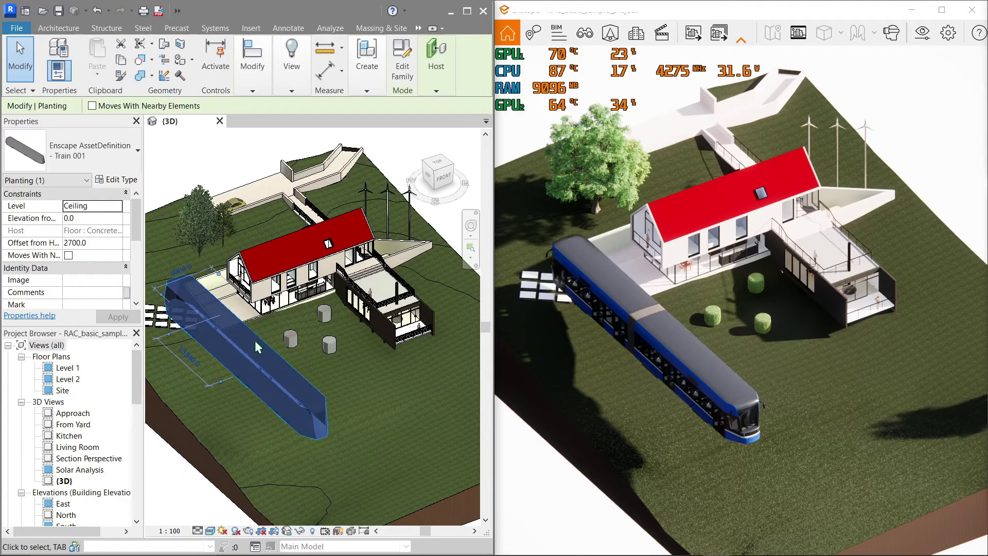
left_click_drag(305, 372, 357, 377)
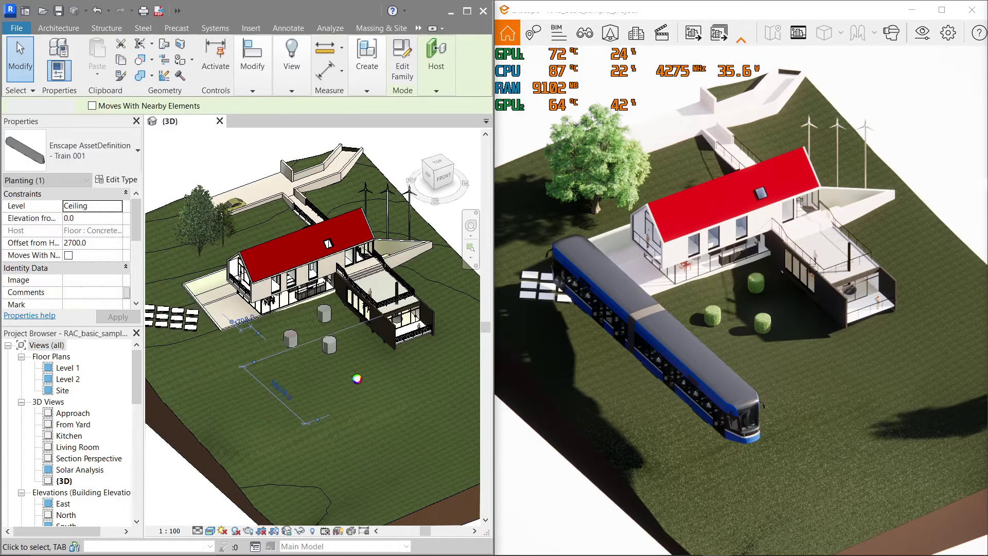
middle_click_drag(333, 418, 426, 205, "shift")
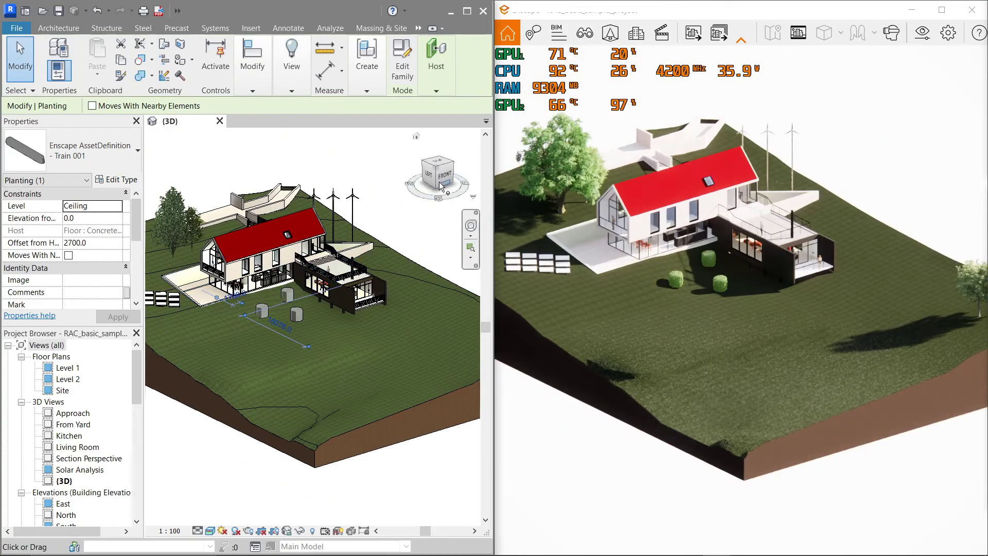
- Inspect the site from the side, hide the topography with HH, then restore it with HR
left_click(428, 178)
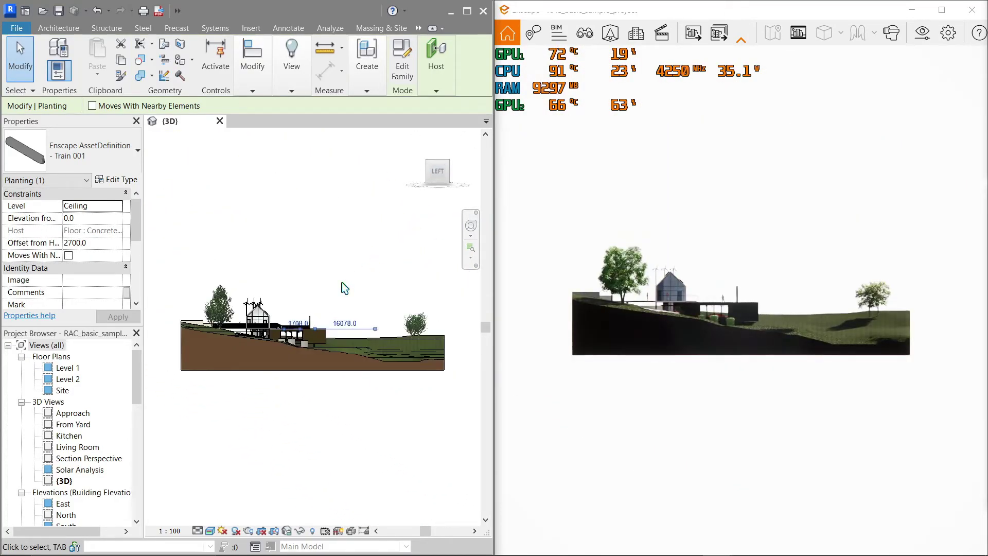
middle_click_drag(326, 299, 254, 338, "shift")
scroll(230, 302, "down", 3)
key("Escape")
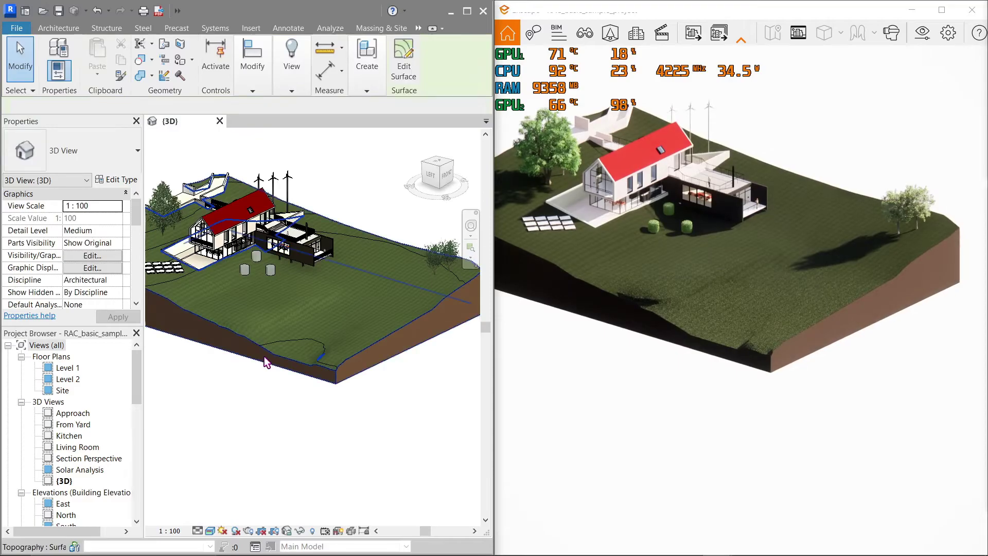
left_click(264, 353)
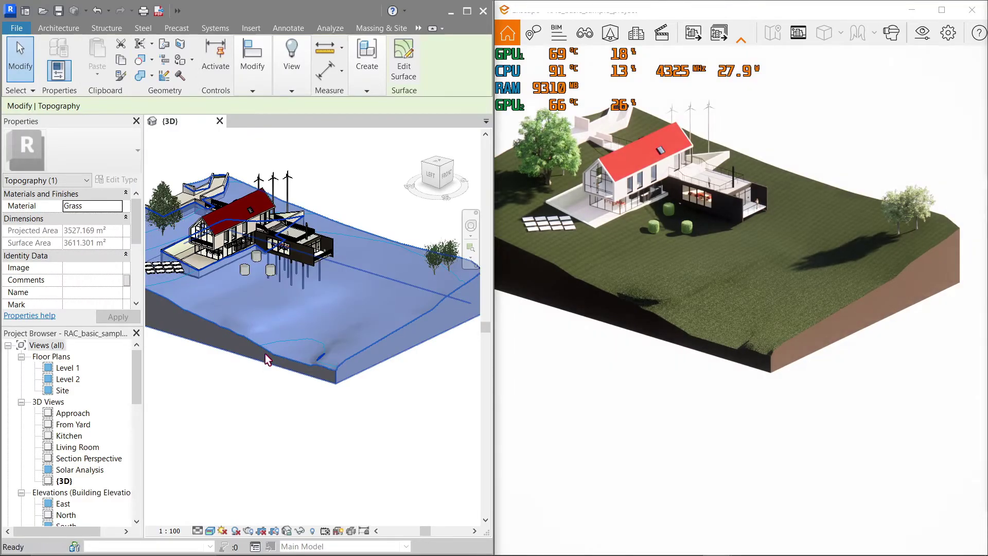
key("h")
key("h")
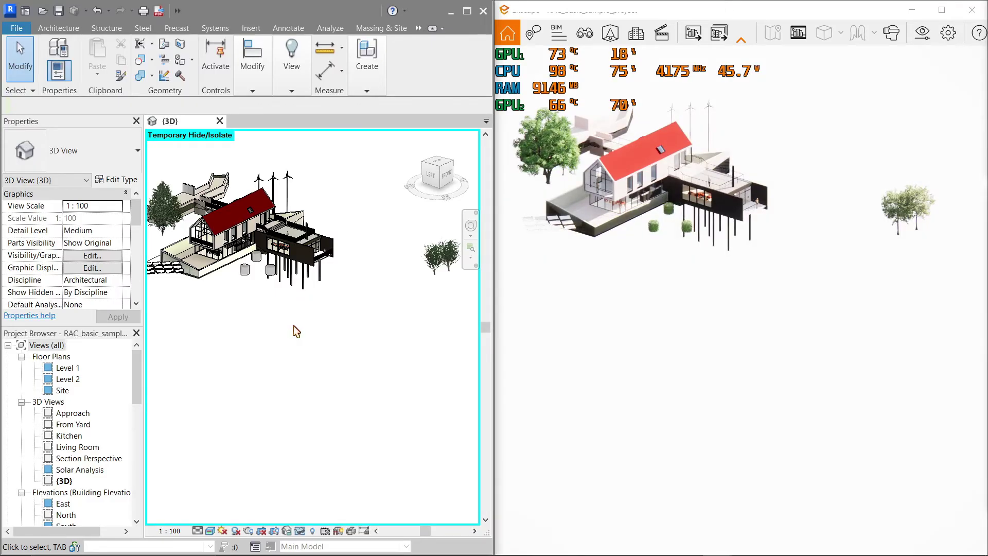
key("h")
key("r")
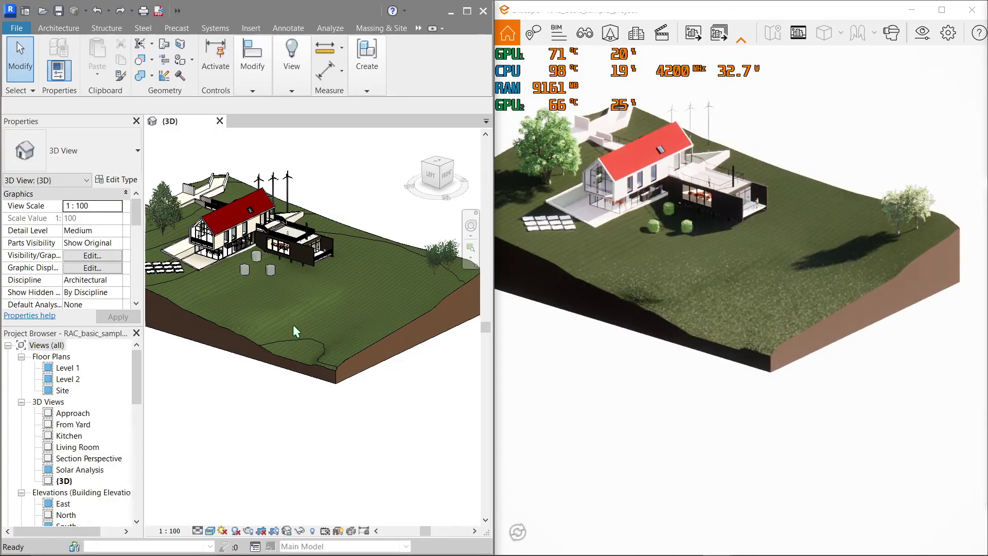
- Reframe the house and switch off the 3D view's Section Box so the whole site shows
scroll(348, 188, "up", 3)
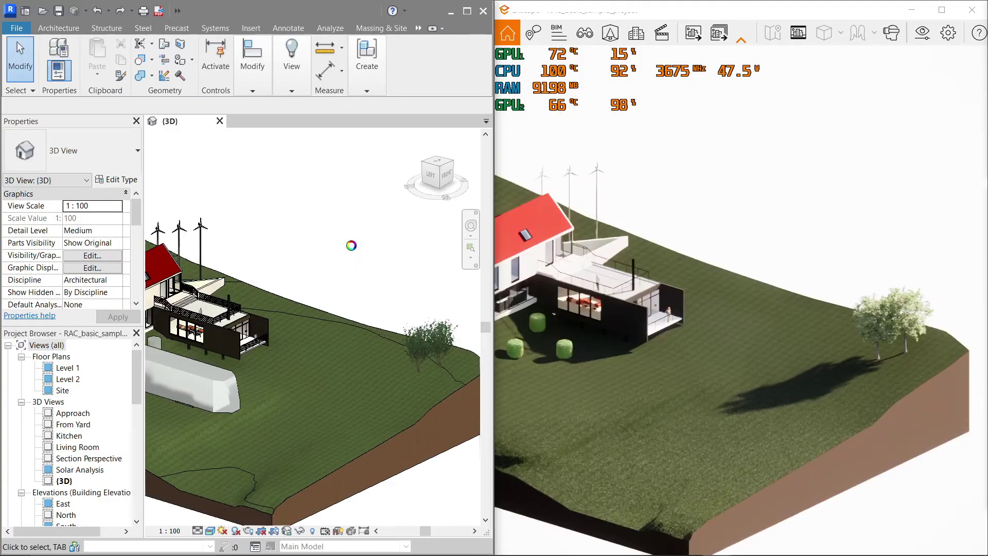
middle_click_drag(392, 235, 517, 215)
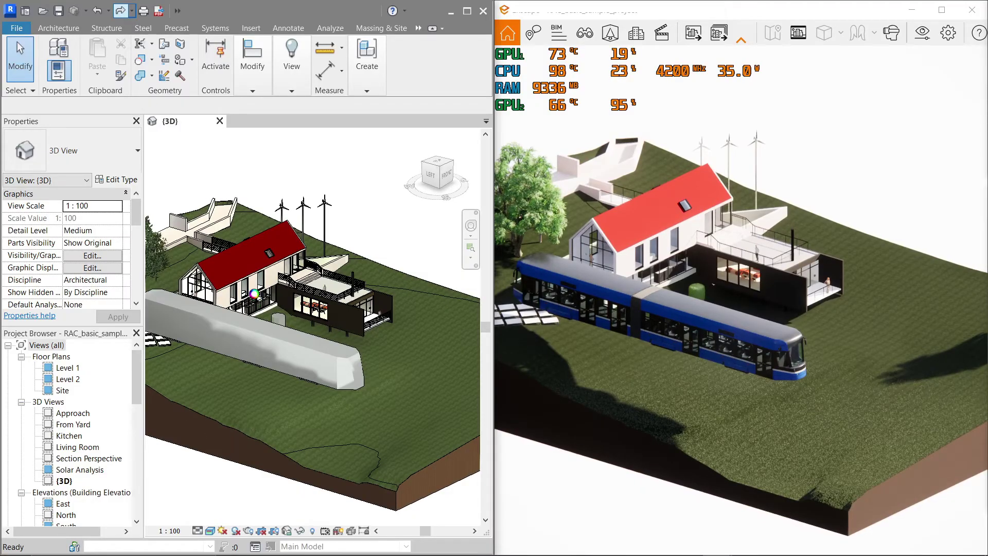
middle_click_drag(352, 236, 273, 248)
scroll(74, 281, "down", 5)
scroll(74, 281, "up", 1)
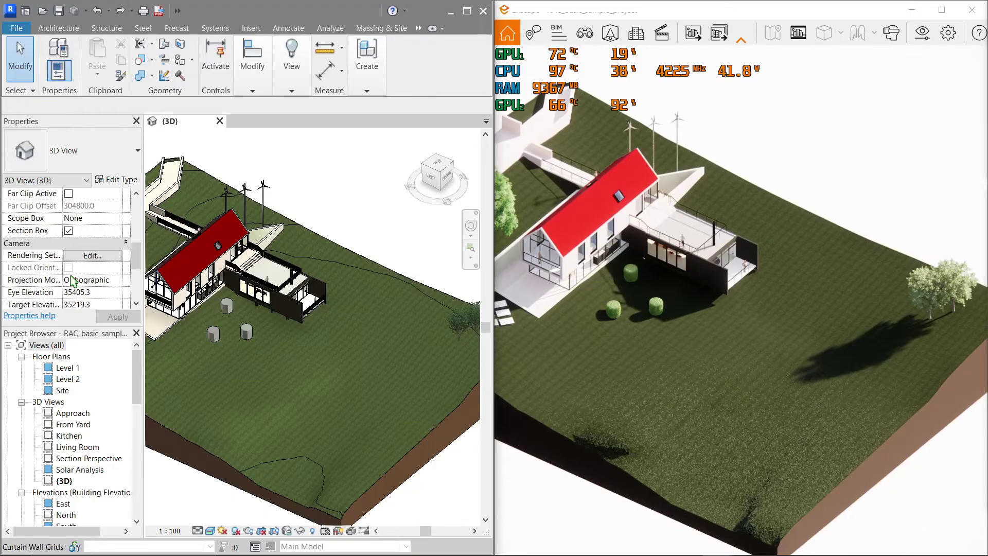
left_click(69, 231)
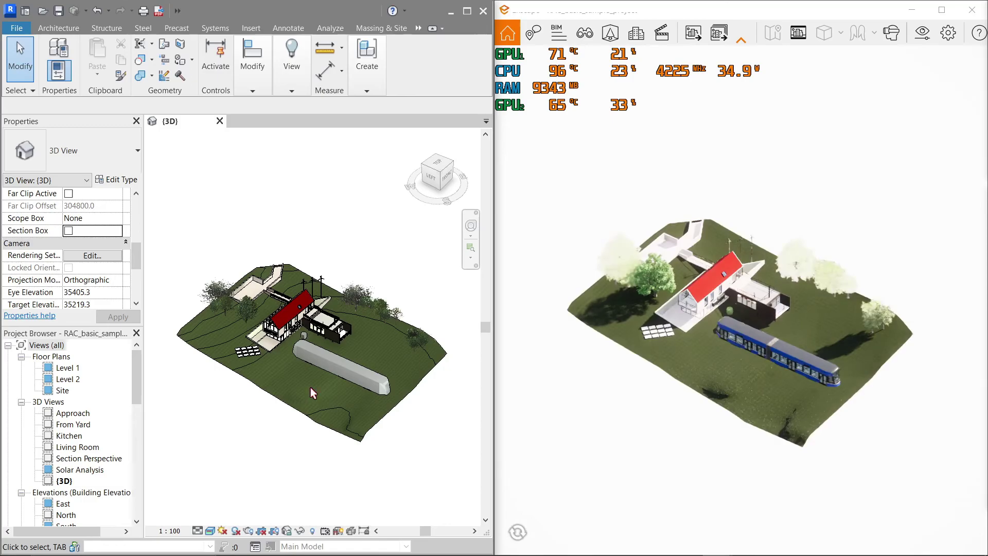
- Select the Train 001 asset and look straight down on it from the TOP view
scroll(271, 415, "up", 2)
middle_click_drag(364, 398, 286, 348, "shift")
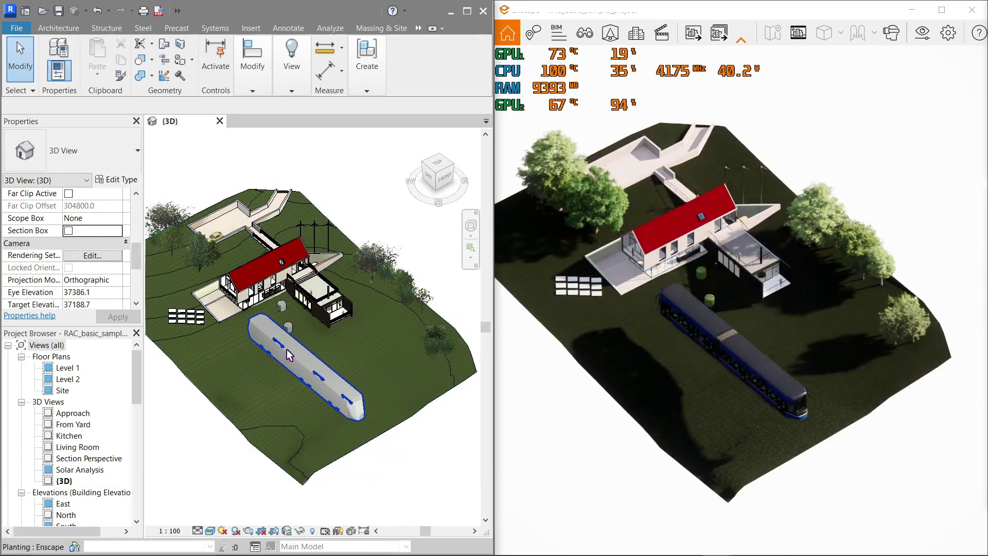
left_click(286, 348)
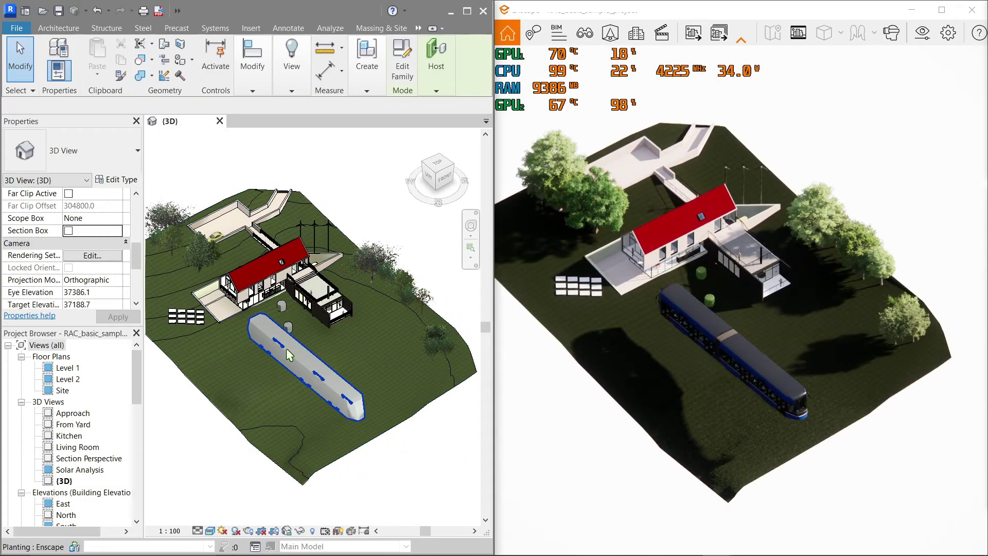
left_click(434, 165)
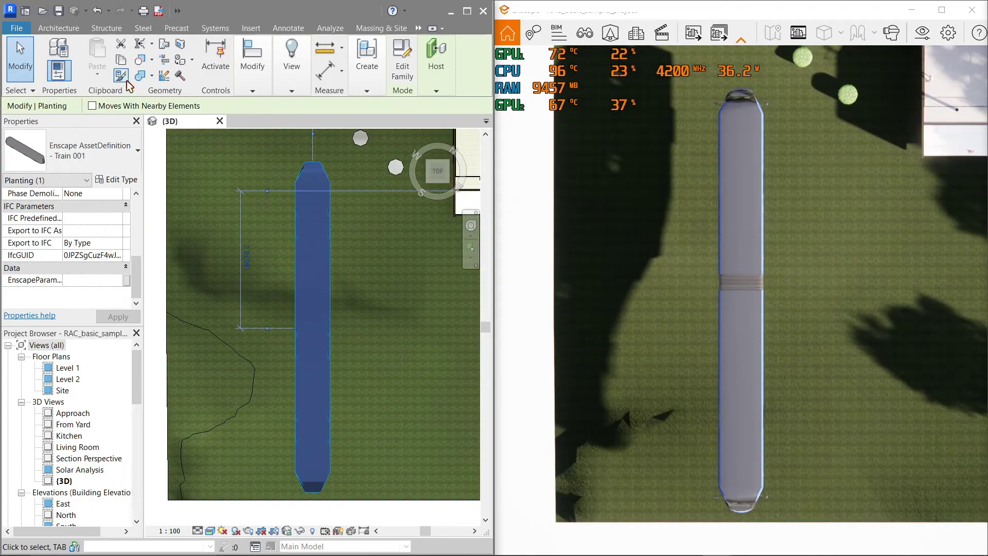
middle_click_drag(298, 262, 286, 256)
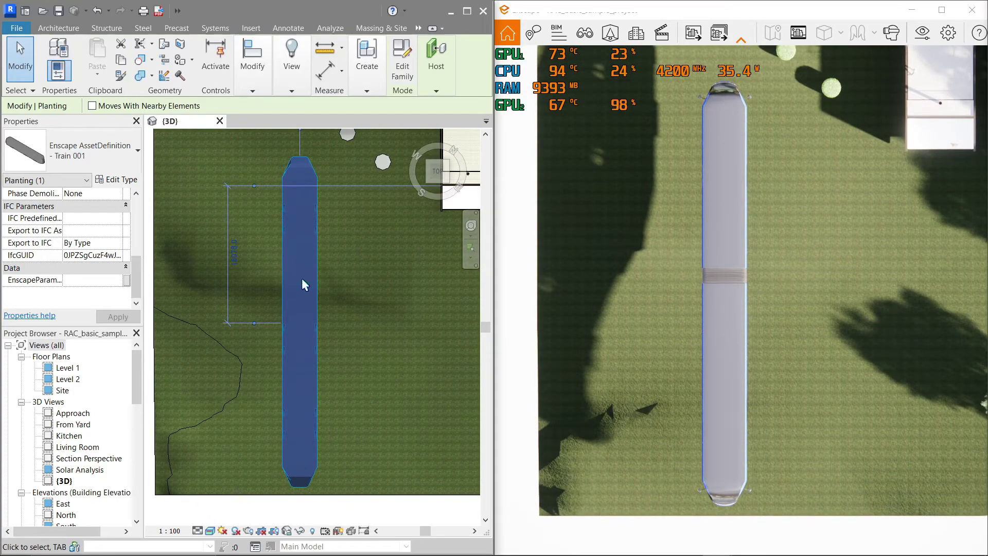
- Copy the train with CO, placing two copies beside the original for three trains in a row
key("c")
key("o")
left_click(298, 279)
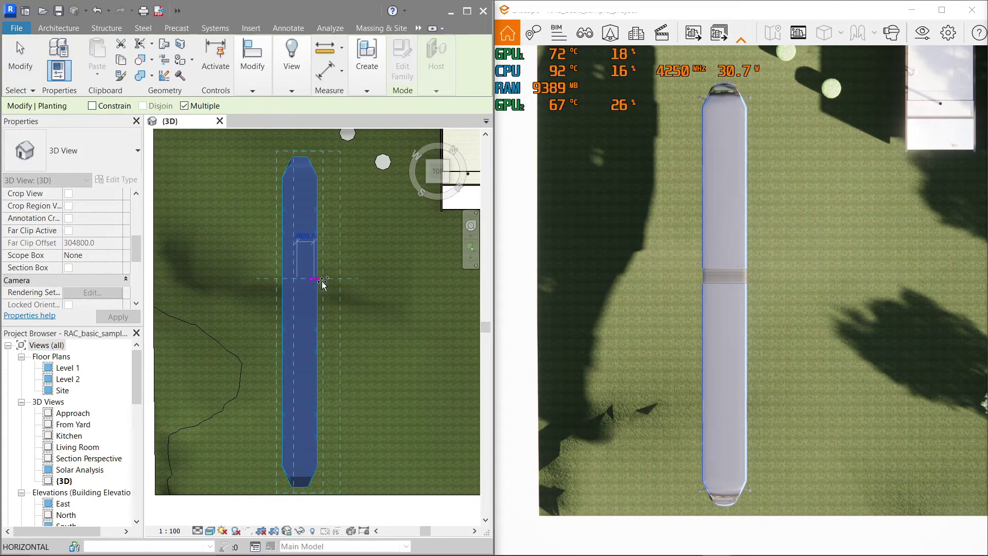
left_click(369, 273)
scroll(369, 277, "down", 3)
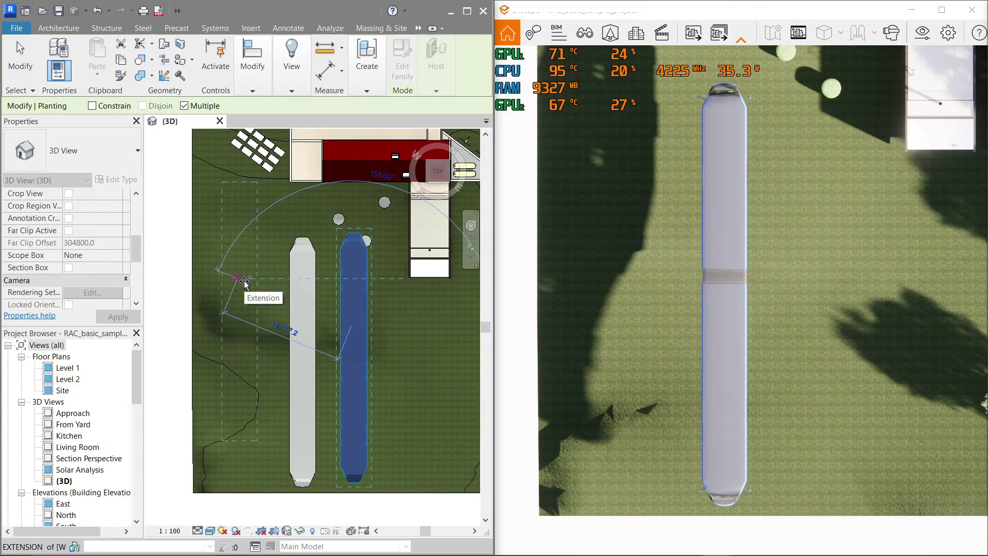
left_click(245, 284)
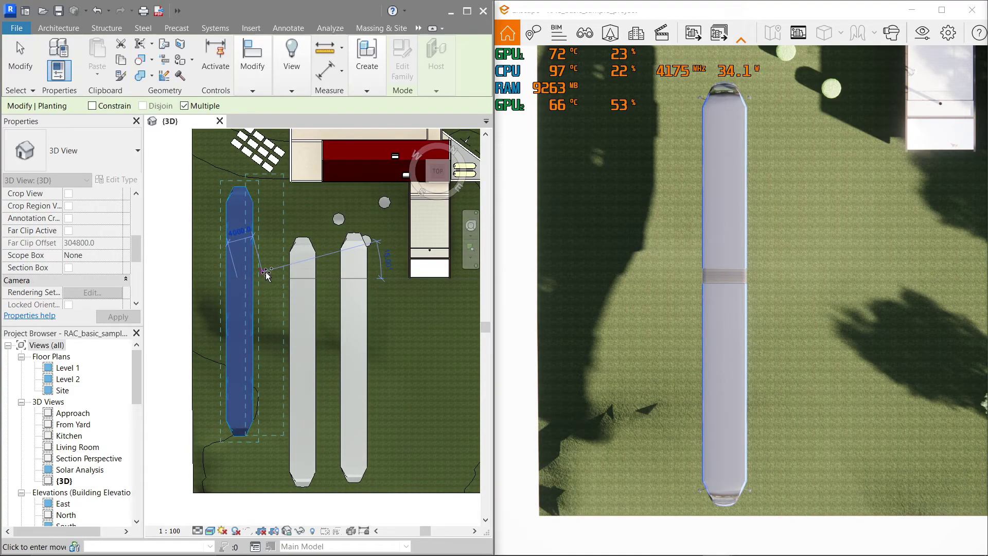
middle_click_drag(297, 297, 326, 271)
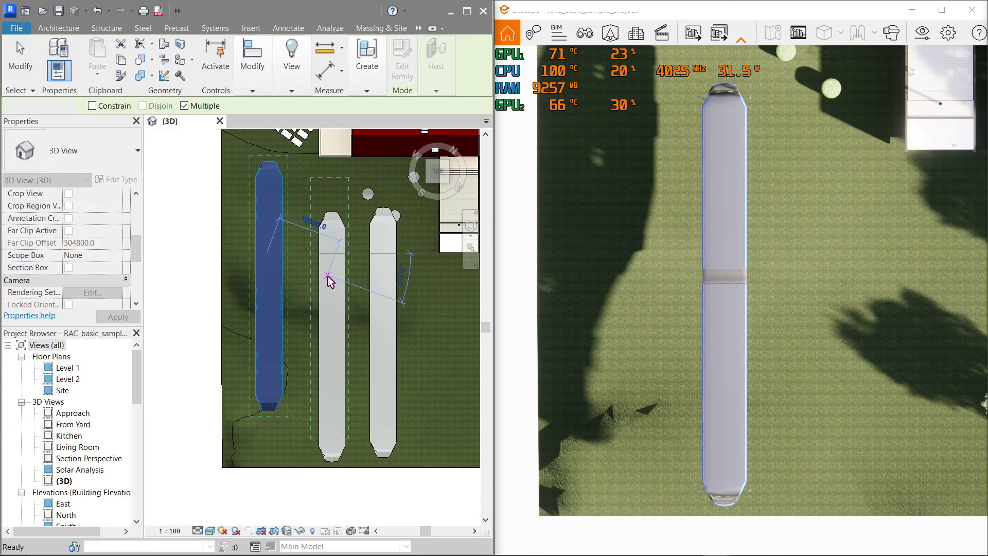
left_click(329, 281)
key("Escape")
middle_click_drag(324, 285, 326, 308, "shift")
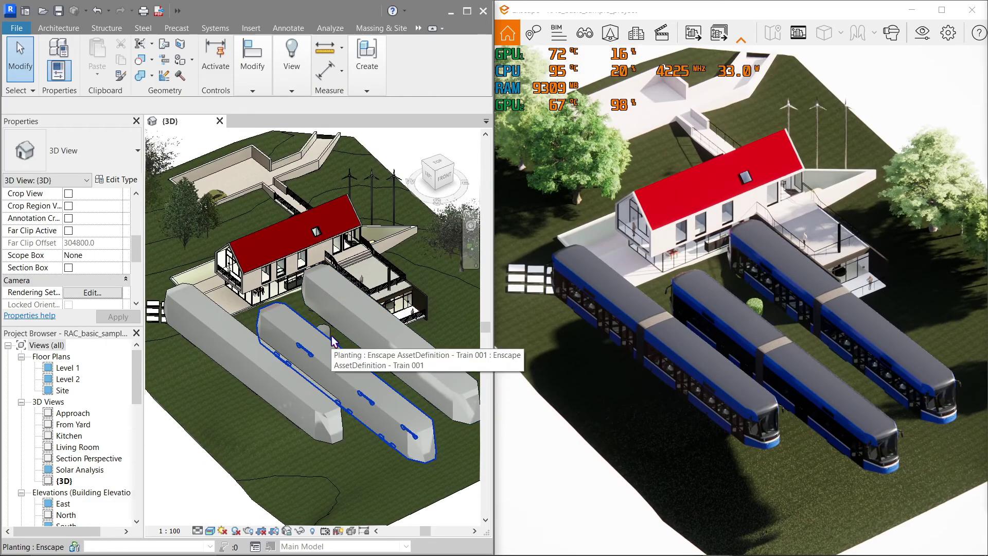